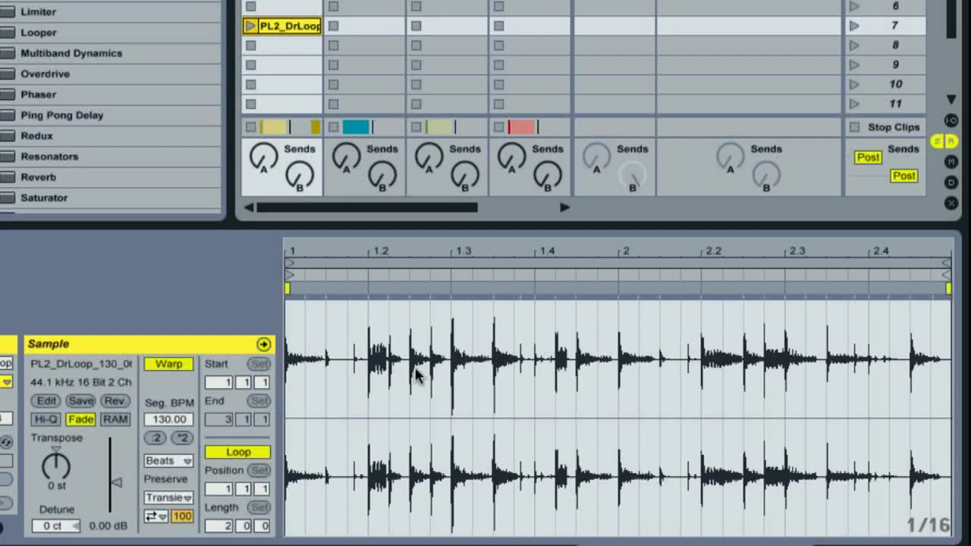
Set Create Fades on Clip Edges to Off in Preferences, and switch off the drum loop clip's Fade.
key("ctrl+comma")
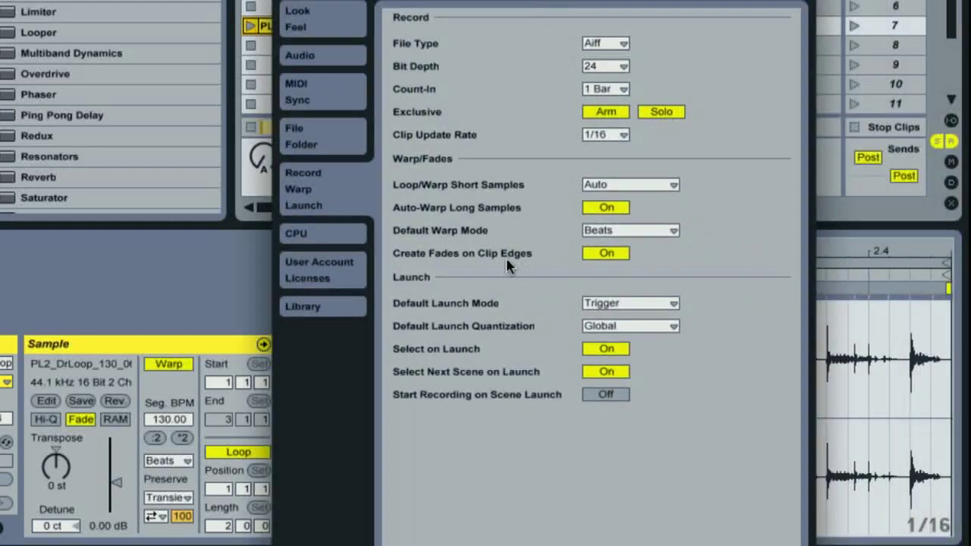
left_click(592, 260)
key("Escape")
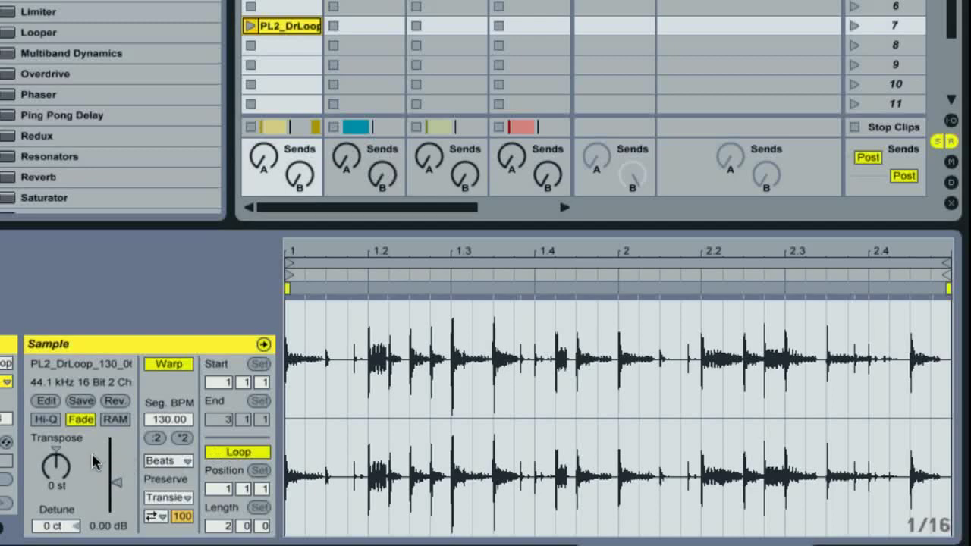
left_click(81, 419)
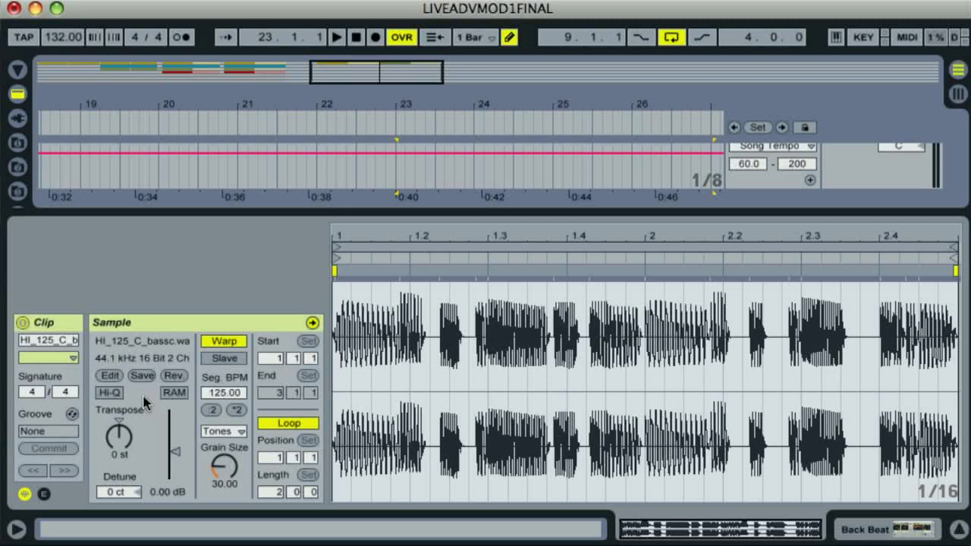
Hide the Detail view and set the Back Beat lane chooser to Fades.
left_click(960, 530)
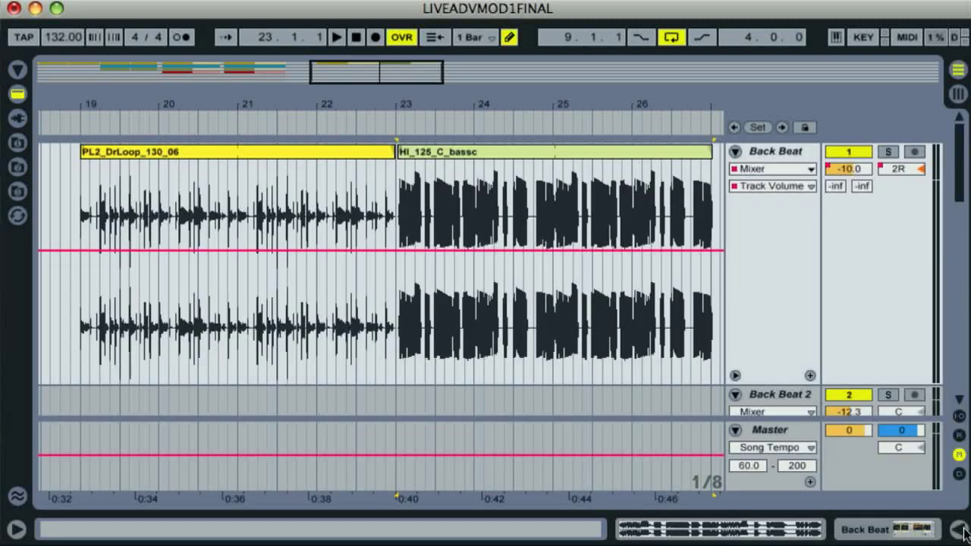
left_click(771, 171)
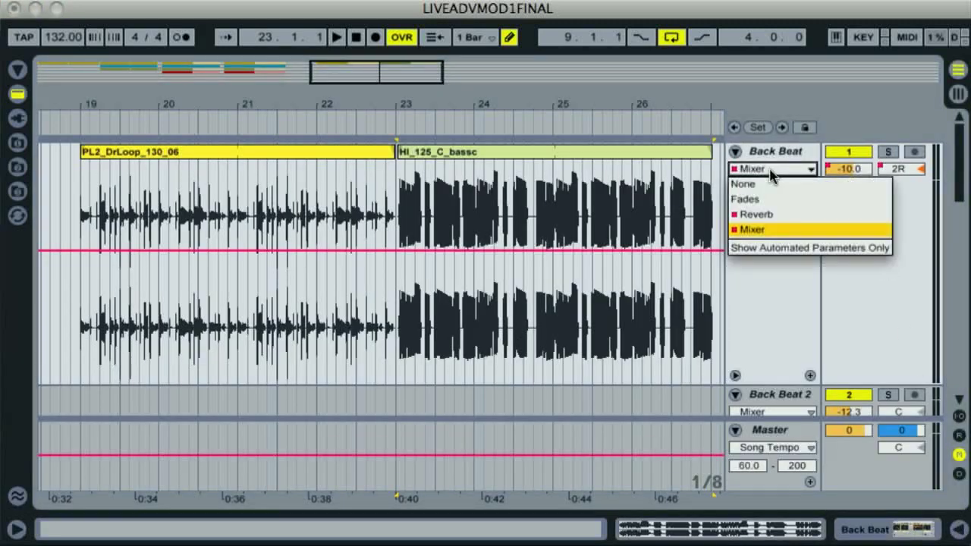
left_click(759, 200)
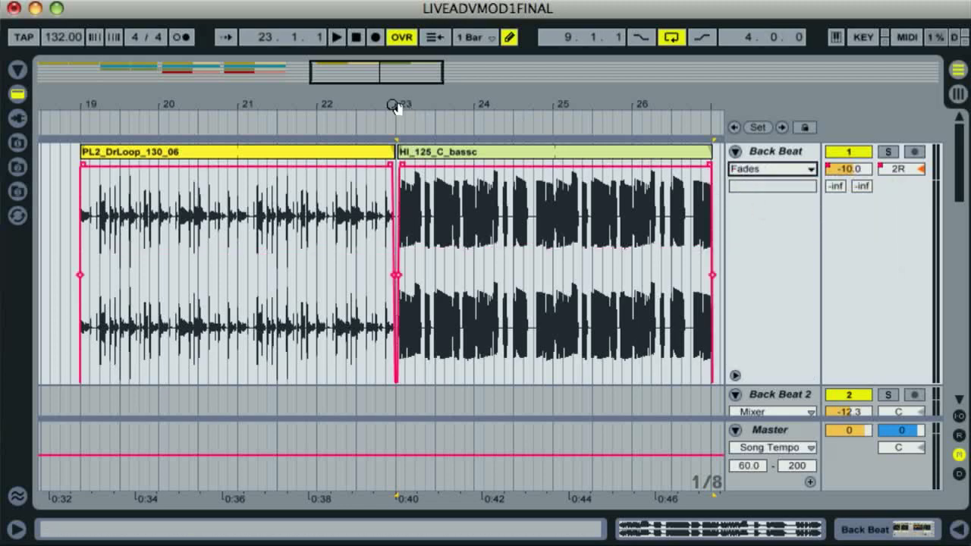
Zoom in on the bar 23 join, enlarge Back Beat, and lengthen the drum loop's fade-out.
left_click_drag(396, 102, 397, 102)
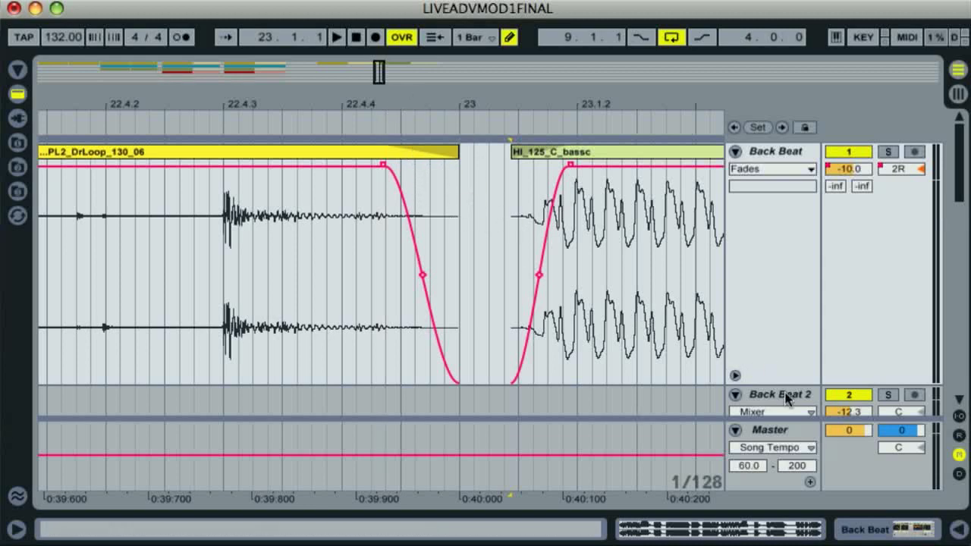
left_click_drag(781, 386, 775, 117)
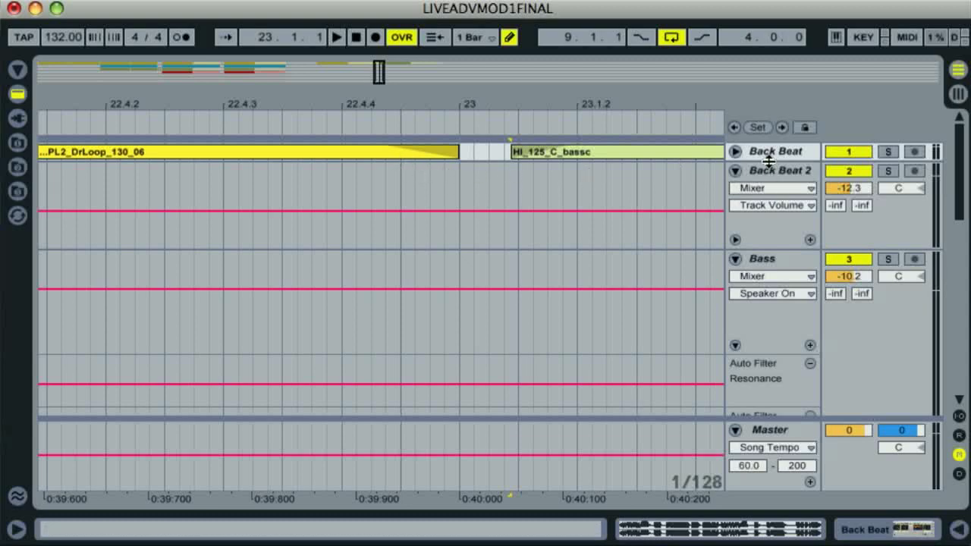
left_click_drag(769, 160, 769, 370)
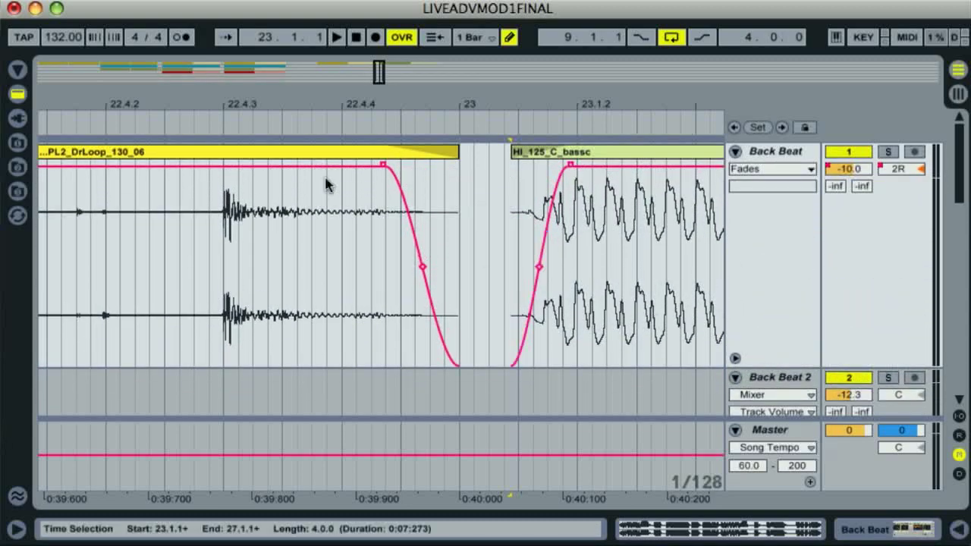
left_click_drag(383, 164, 110, 165)
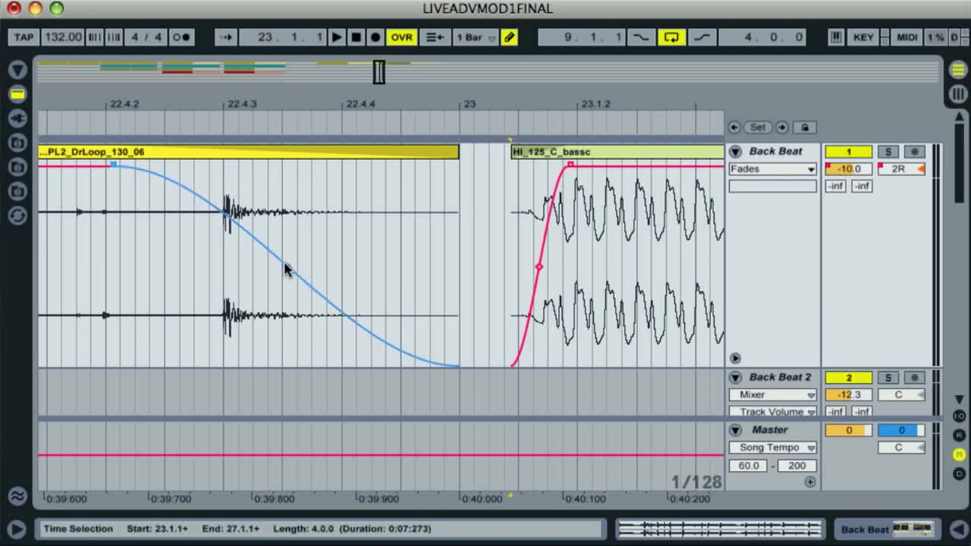
Reshape the drum loop fade, move Hi_125_C_bassc to 23.1.1, and extend the fade into a crossfade.
left_click_drag(286, 269, 204, 298)
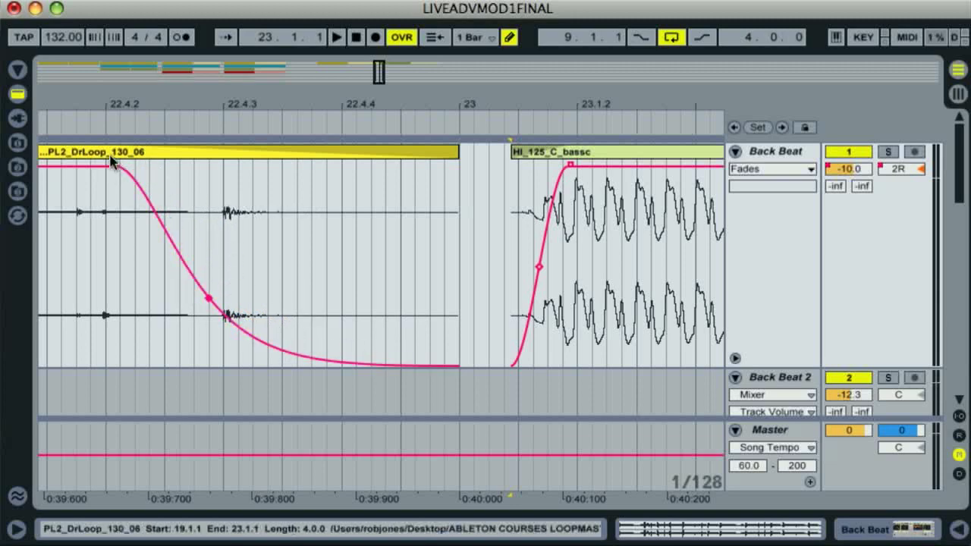
left_click_drag(110, 165, 395, 161)
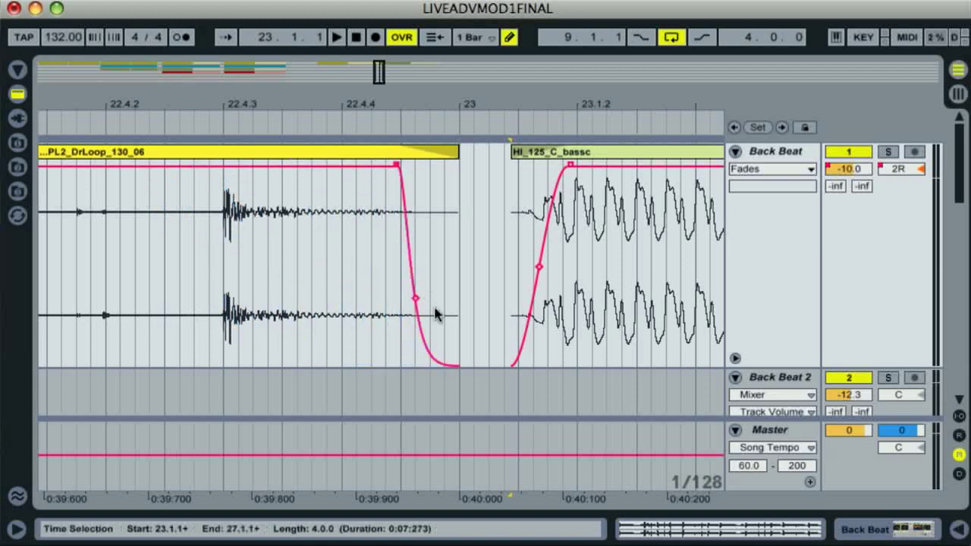
left_click_drag(569, 155, 511, 168)
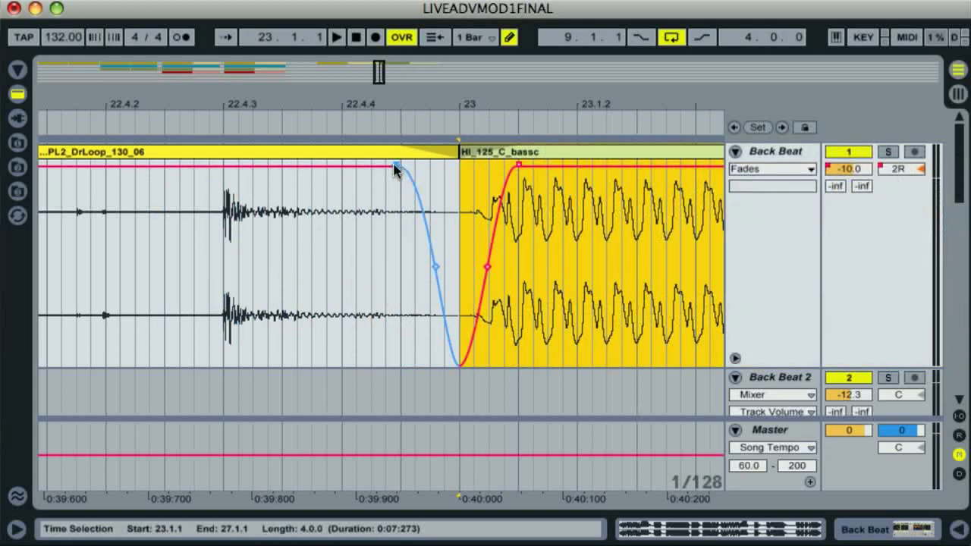
left_click_drag(397, 164, 636, 165)
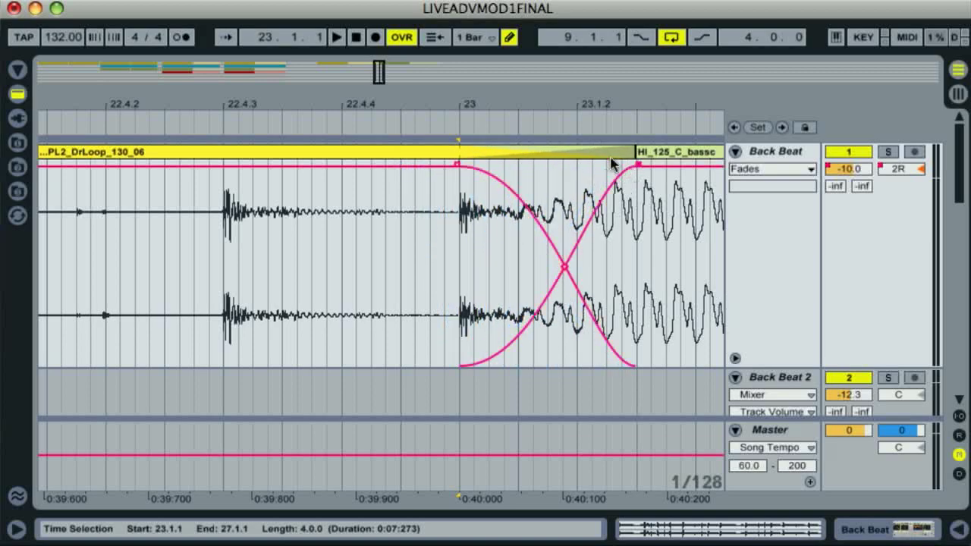
mouse_move(555, 98)
left_mouse_down()
mouse_move(357, 130)
mouse_move(347, 98)
left_mouse_up()
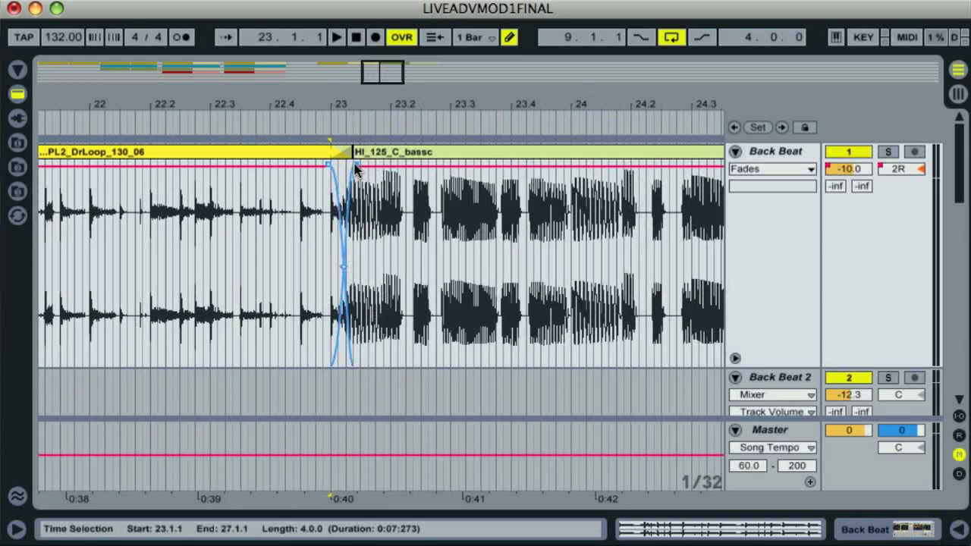
Stretch the crossfade from bar 23 to nearly bar 25, shape its curve, and audition from 22.3.1.
left_click_drag(355, 168, 509, 165)
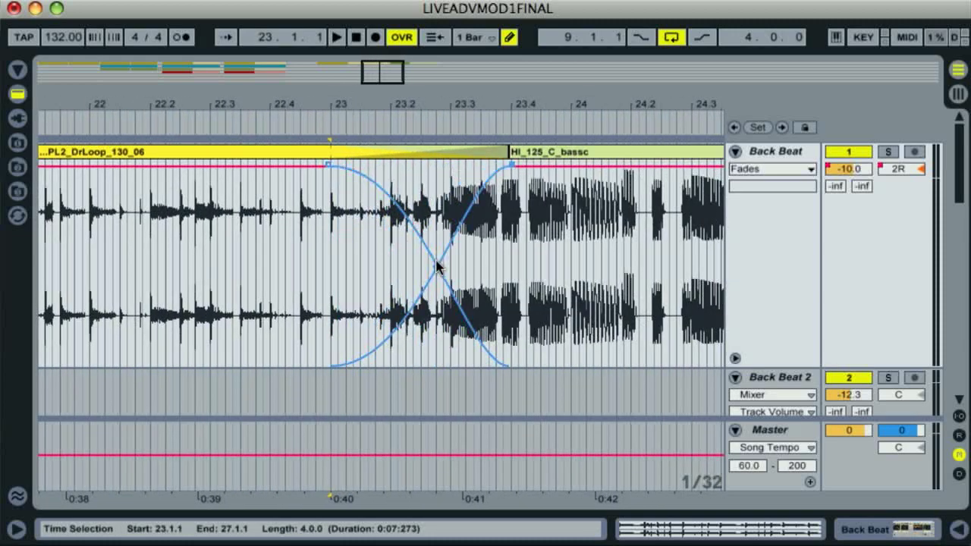
left_click_drag(437, 267, 412, 266)
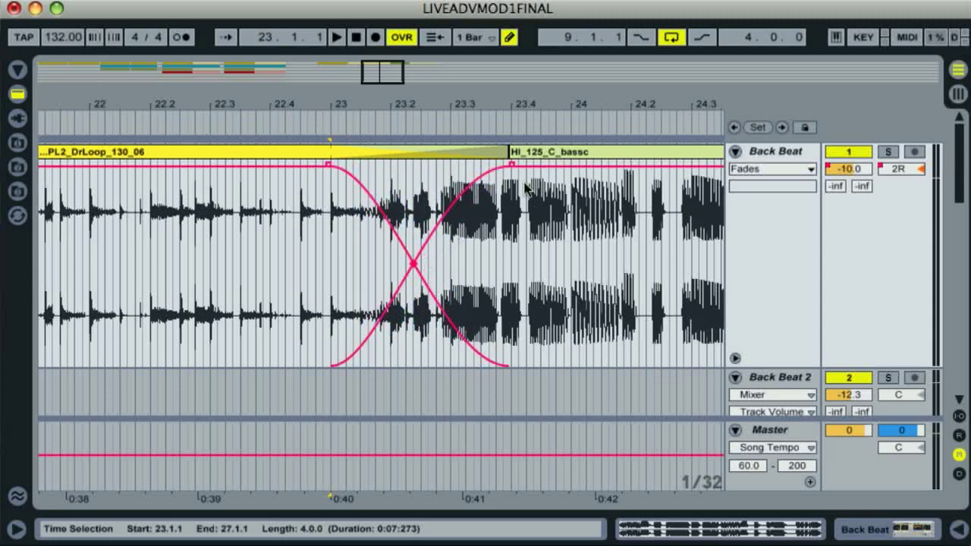
left_click_drag(512, 165, 645, 166)
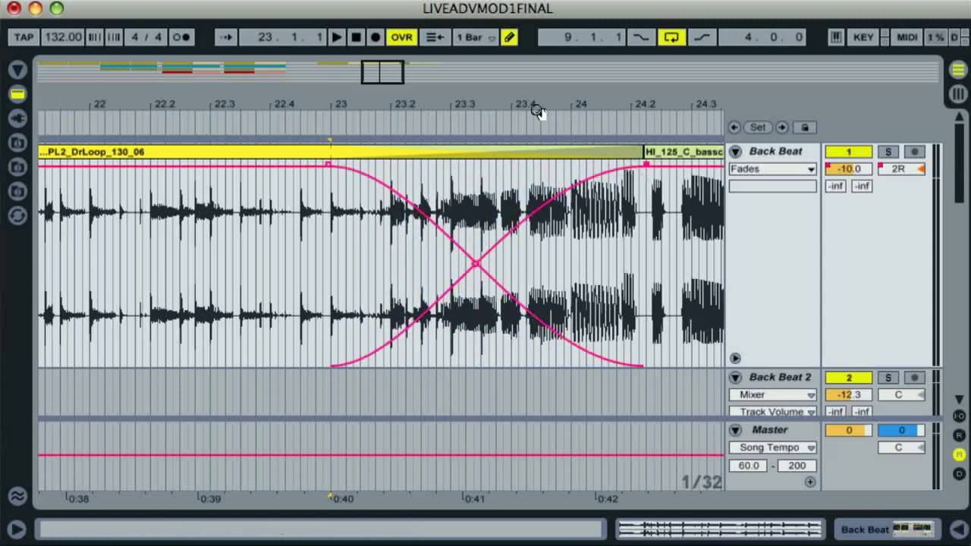
left_click_drag(538, 110, 401, 169)
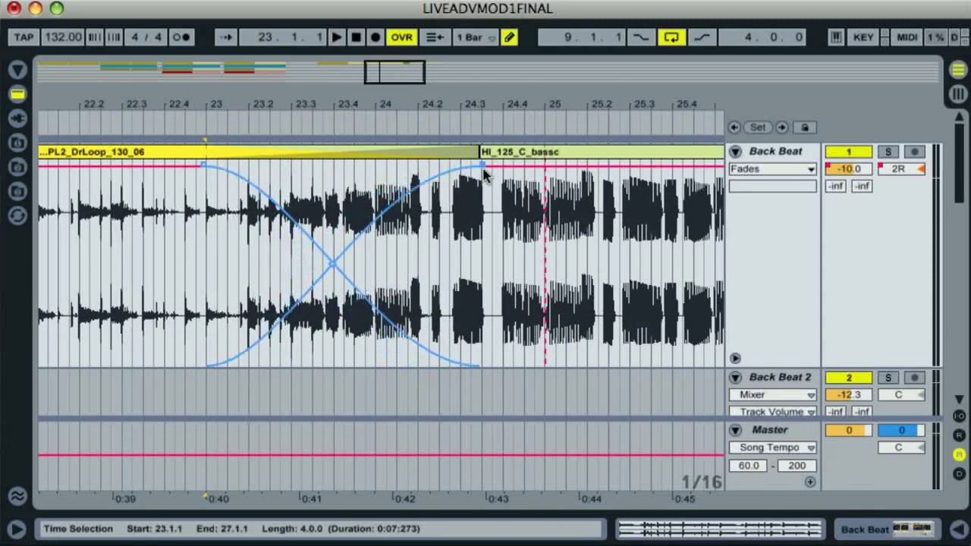
left_click_drag(484, 175, 546, 175)
left_click(122, 213)
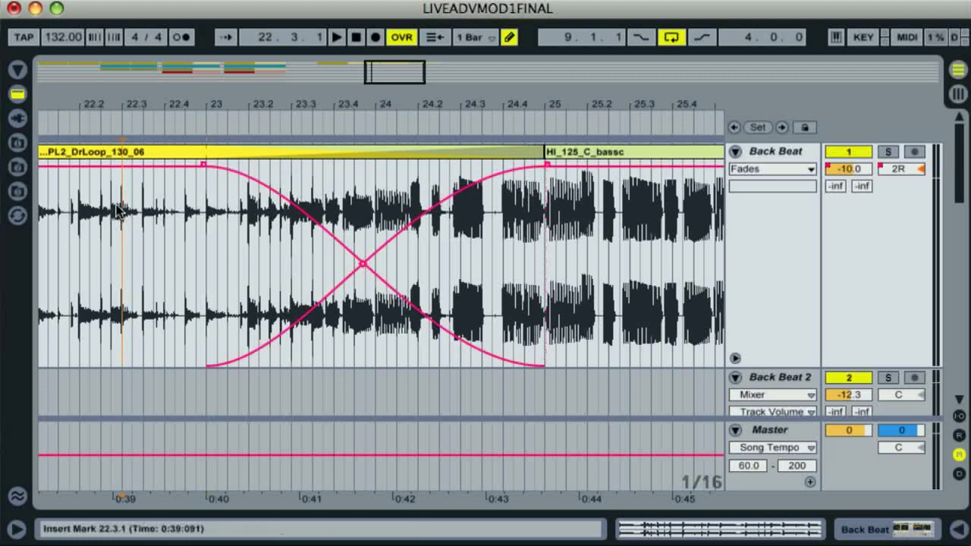
key("space")
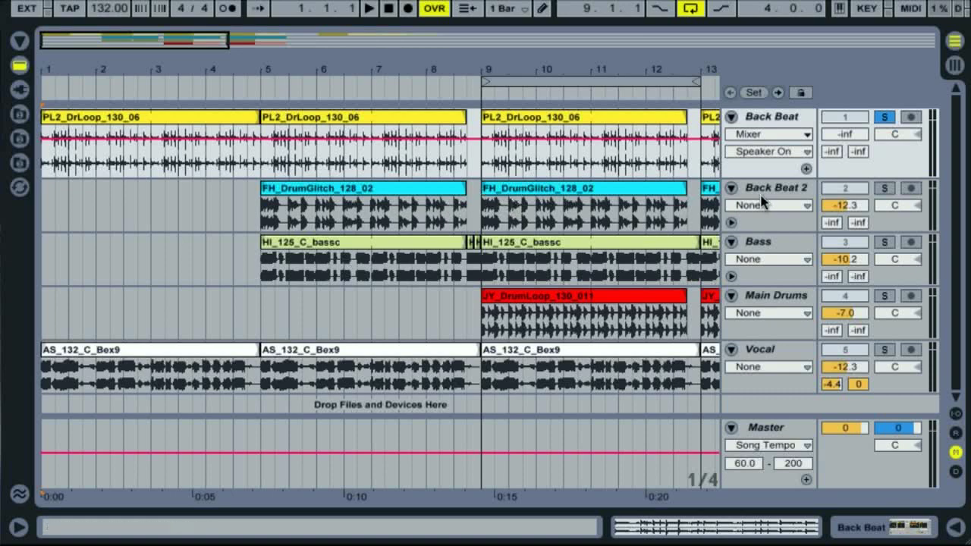
Make Back Beat taller and set its volume fader to -12.7 dB in the Session mixer.
left_click_drag(766, 179, 773, 297)
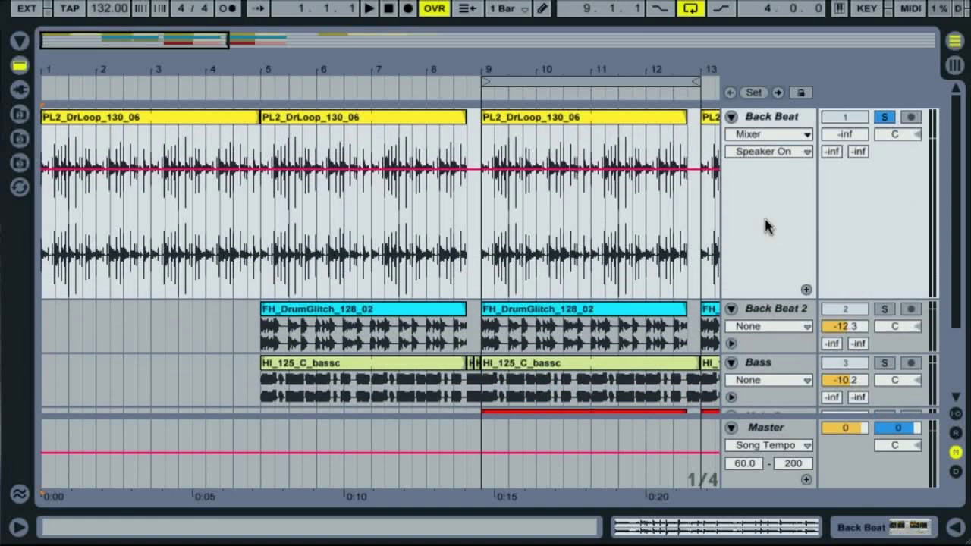
key("Tab")
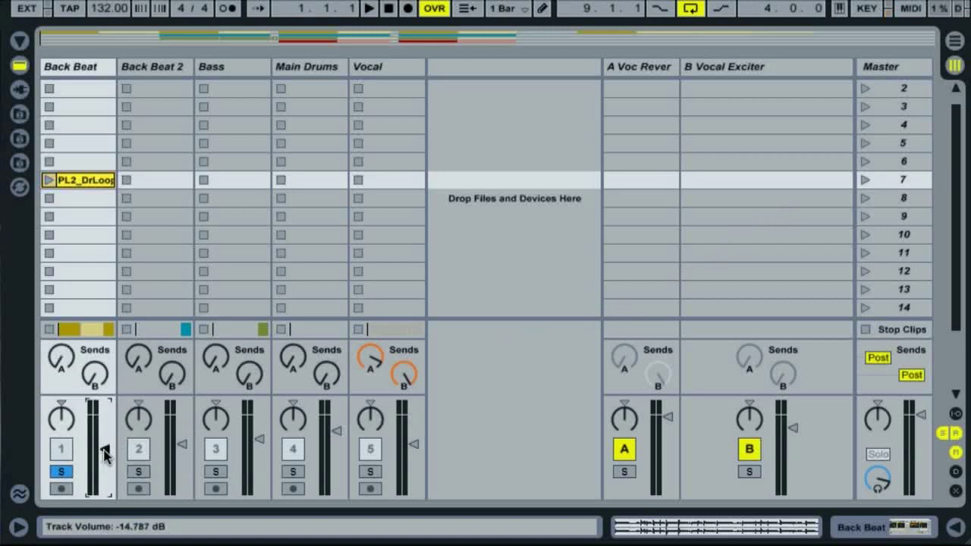
mouse_move(105, 454)
left_mouse_down()
mouse_move(99, 459)
mouse_move(102, 444)
left_mouse_up()
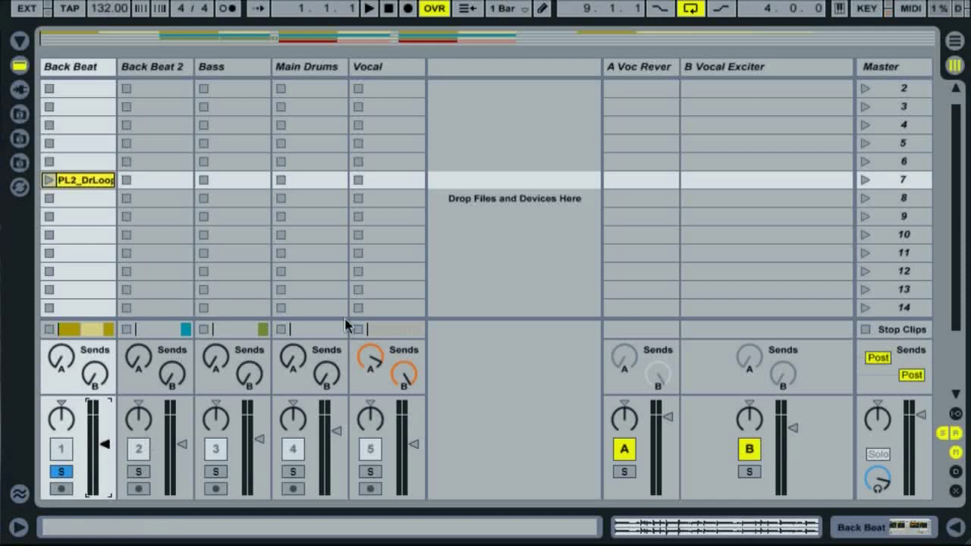
key("Tab")
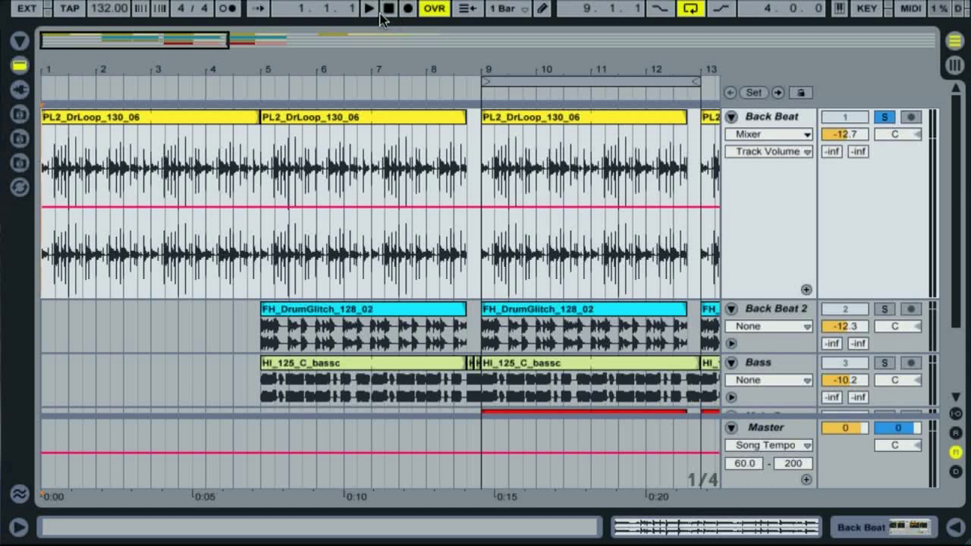
Record a rising Back Beat volume automation ride over bars 1–4, then set the insert point at 4.1.1.
left_click(409, 8)
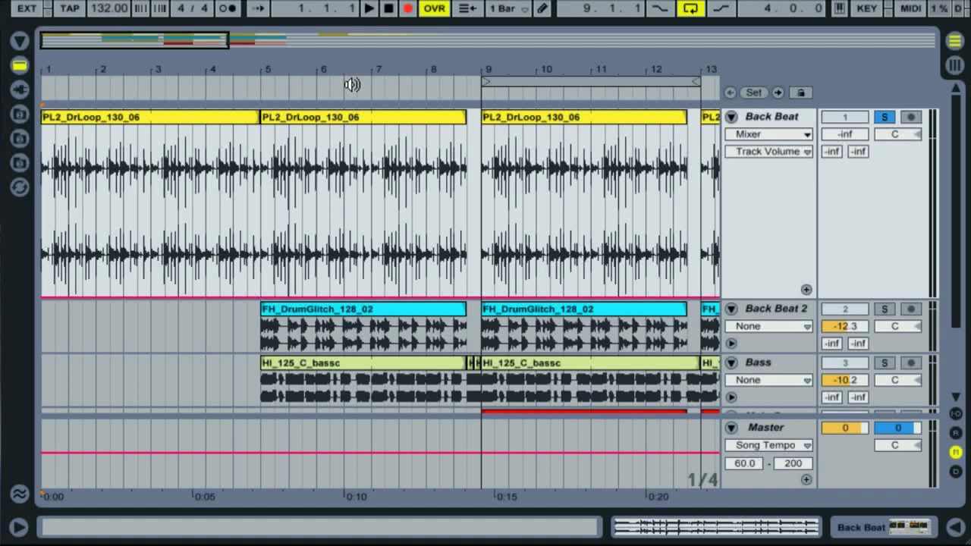
key("space")
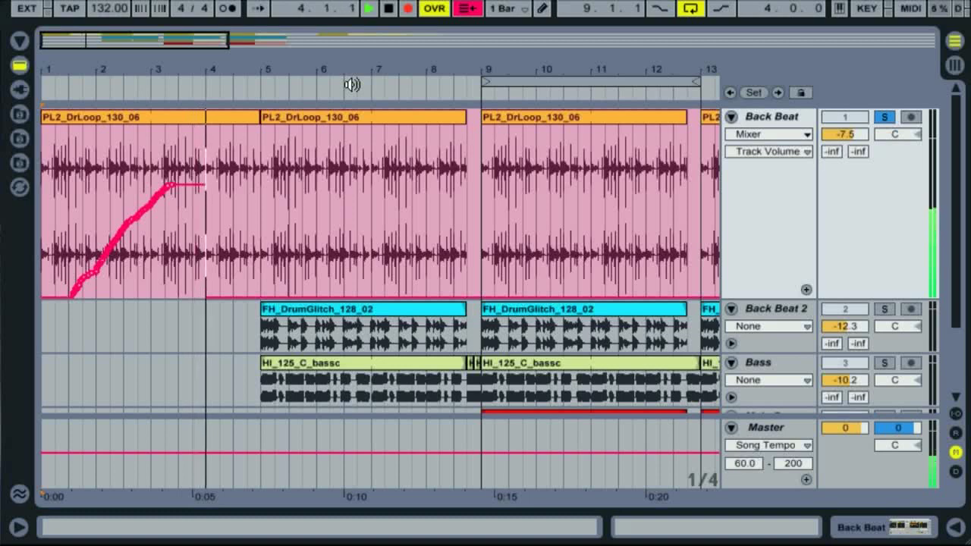
key("space")
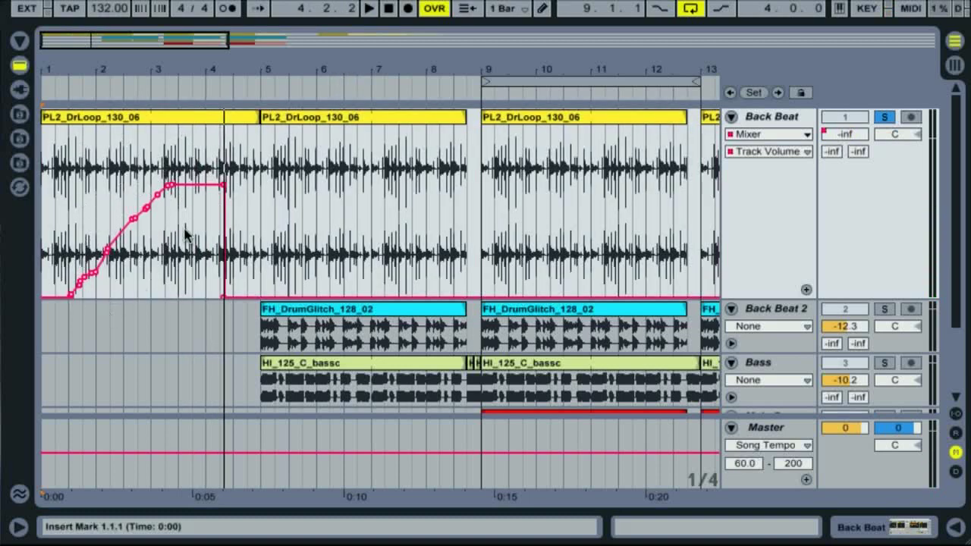
left_click(203, 163)
key("Tab")
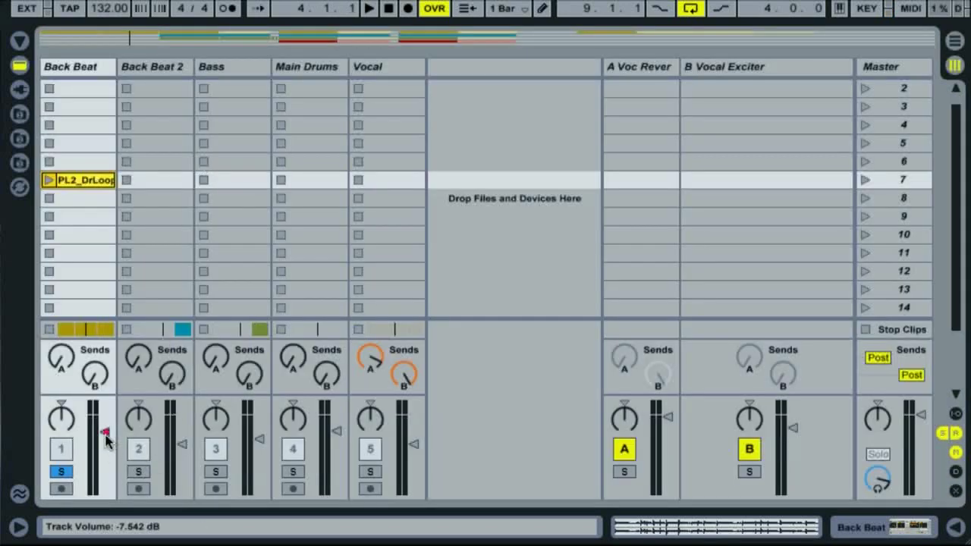
Return to the Arrangement and open, then dismiss, the Back Beat track's context menu.
key("Tab")
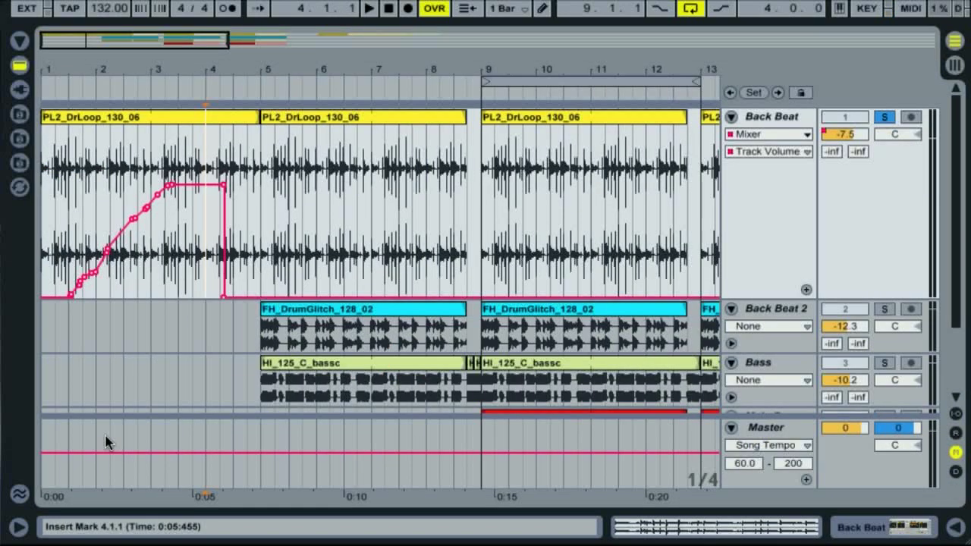
right_click(749, 118)
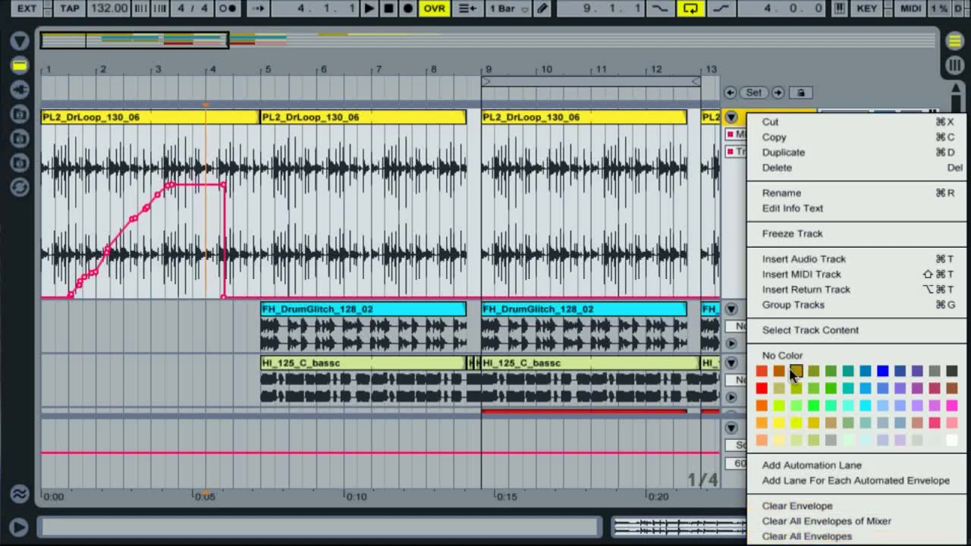
left_click(734, 211)
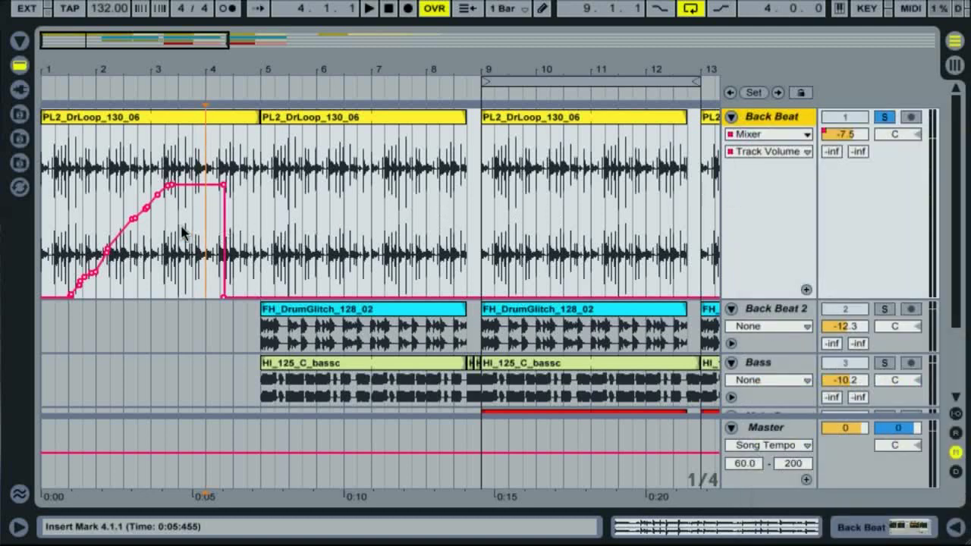
Split the Back Beat clip so bars 2.3.1–3.2.1 form a separate piece.
left_click(111, 202)
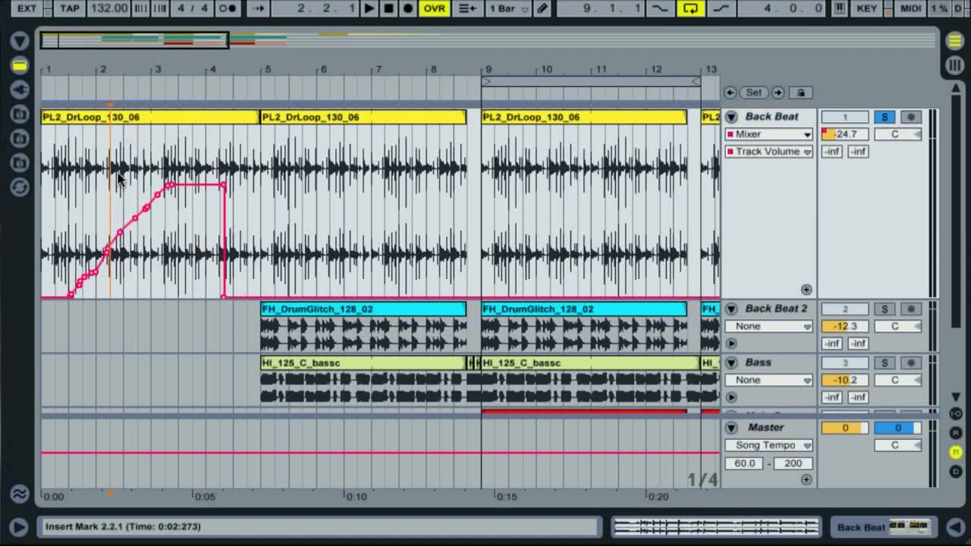
left_click_drag(124, 236, 167, 164)
key("ctrl+e")
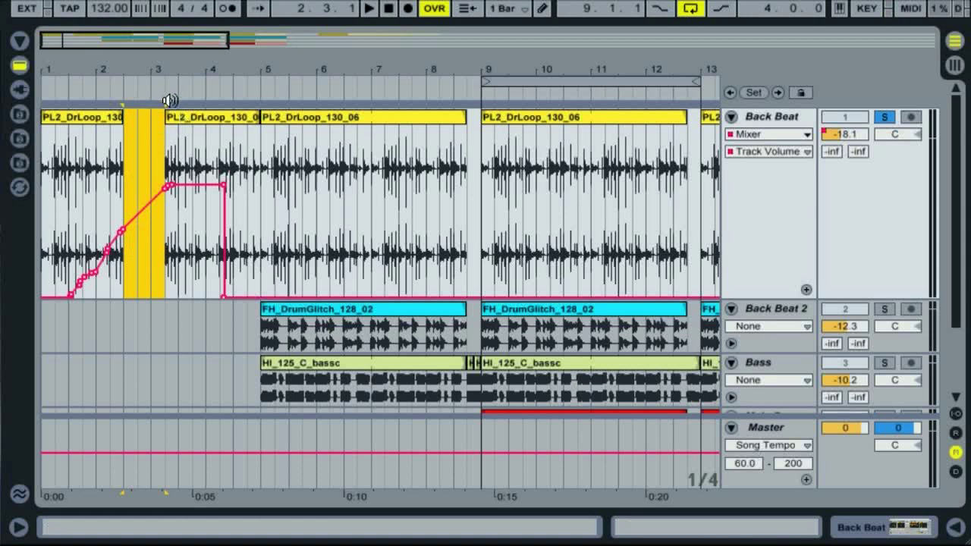
Undo the split and move Back Beat's Track Volume envelope into its own taller lane.
key("ctrl+j")
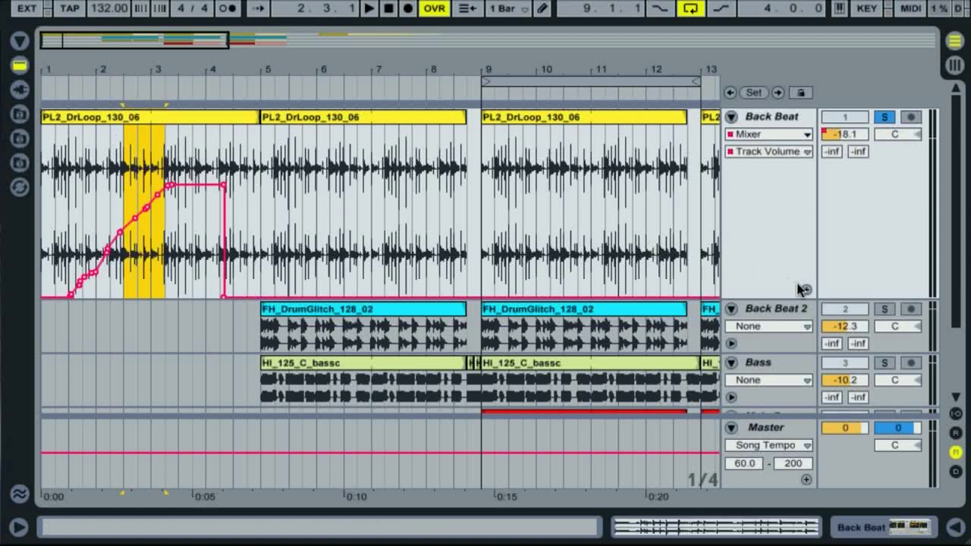
left_click(806, 292)
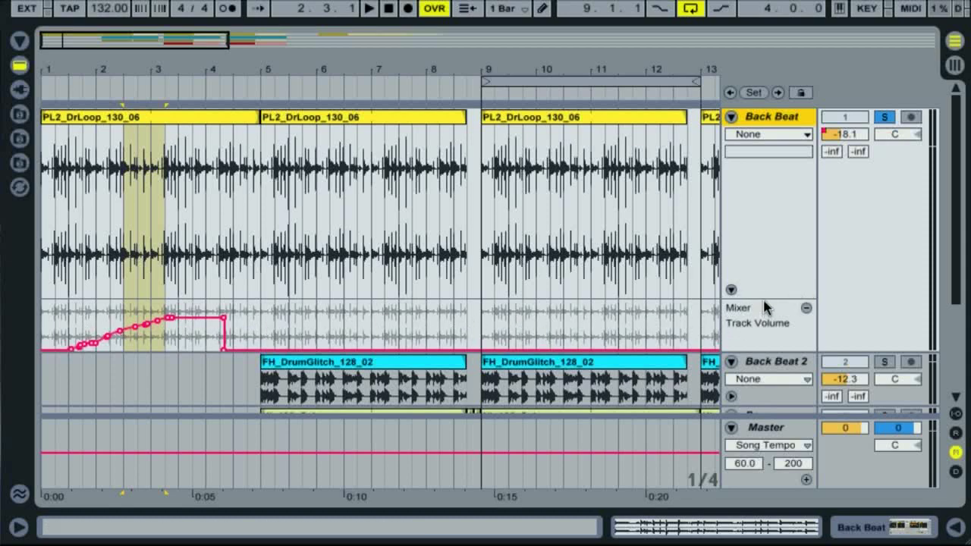
left_click_drag(764, 293, 755, 180)
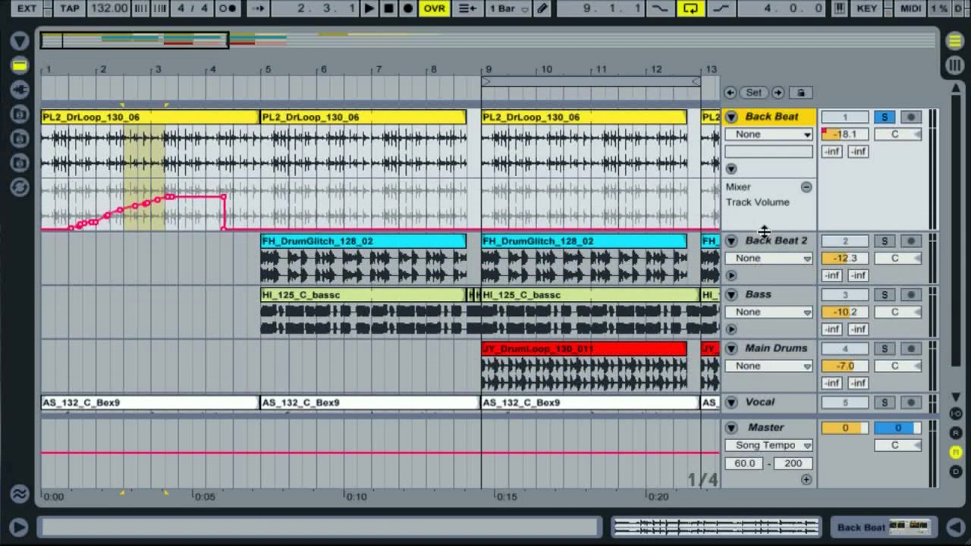
left_click_drag(764, 231, 773, 353)
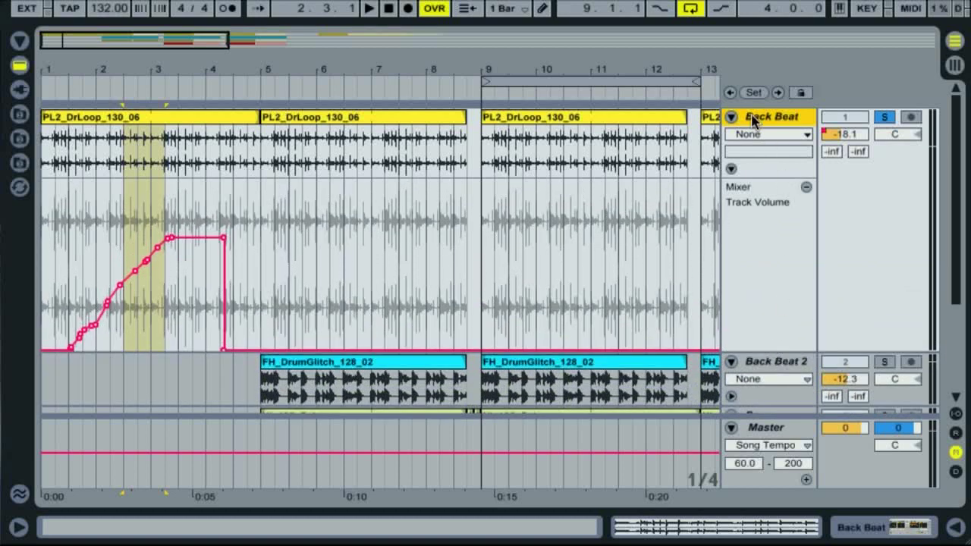
Lower one volume breakpoint near bar 3 to about -14 dB.
right_click(755, 118)
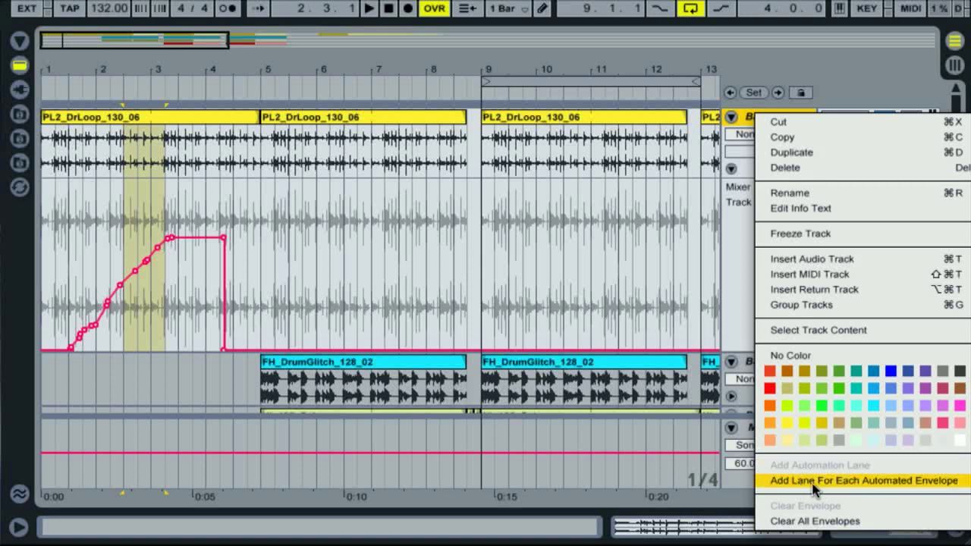
left_click(743, 123)
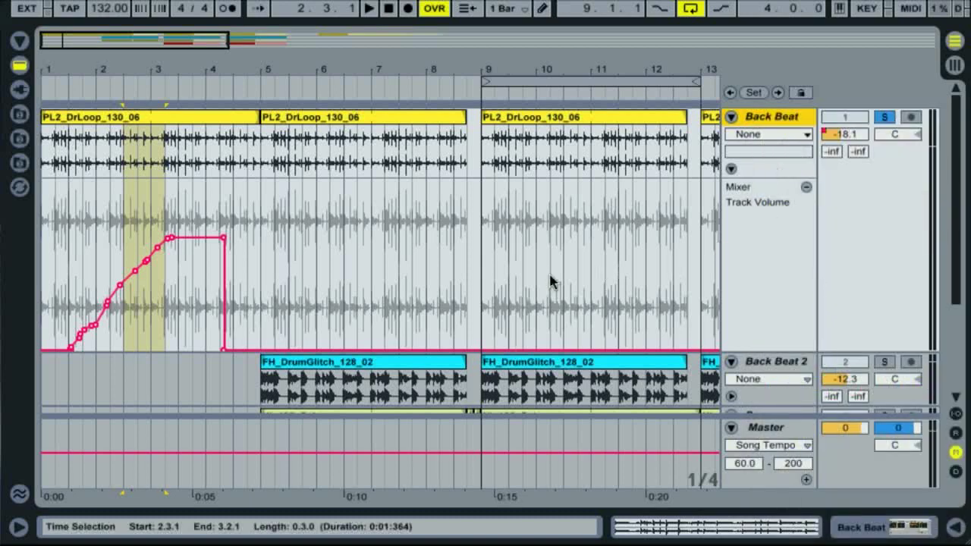
mouse_move(148, 264)
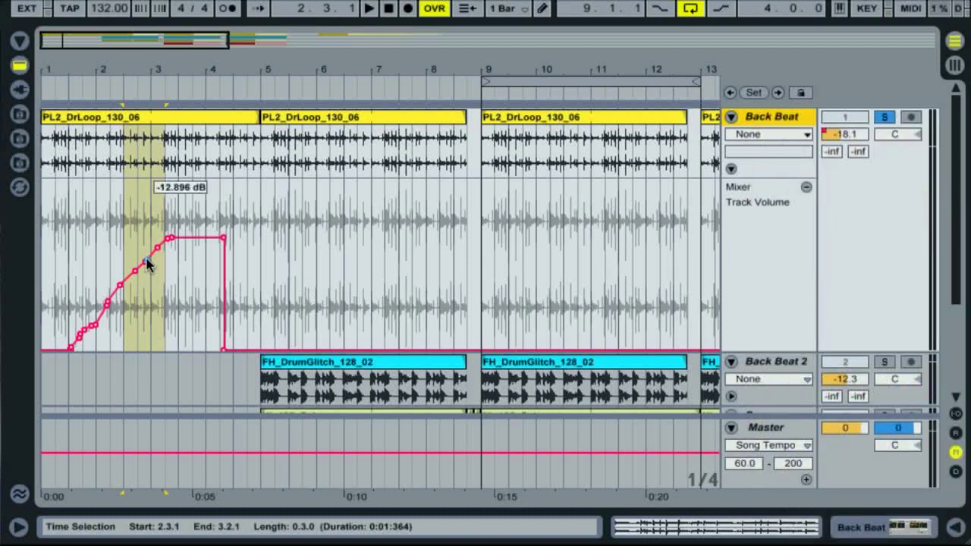
left_click_drag(148, 264, 148, 267)
mouse_move(777, 355)
left_mouse_down()
mouse_move(752, 230)
mouse_move(763, 382)
mouse_move(765, 369)
left_mouse_up()
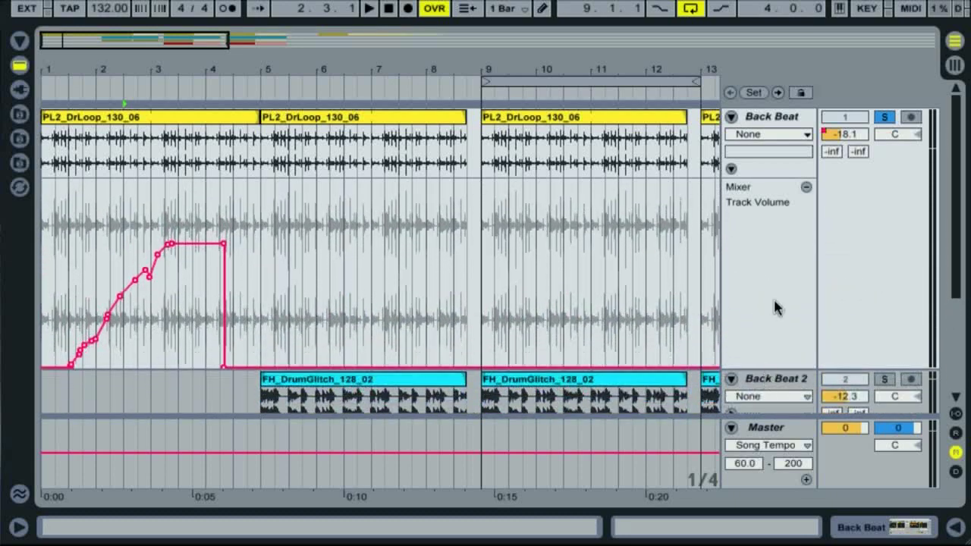
Raise the dipped Back Beat volume breakpoint so the envelope rises smoothly again.
left_click(731, 169)
left_click(730, 169)
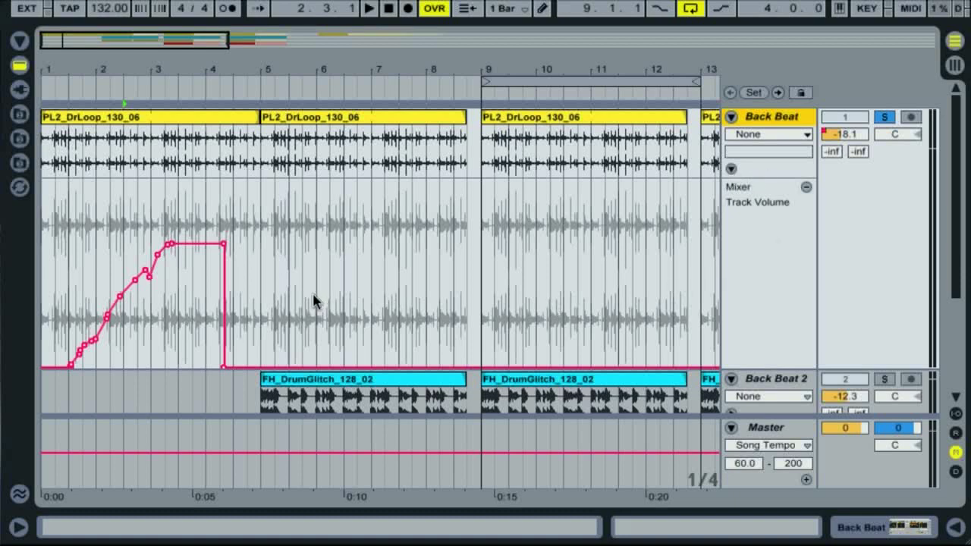
left_click_drag(149, 276, 147, 269)
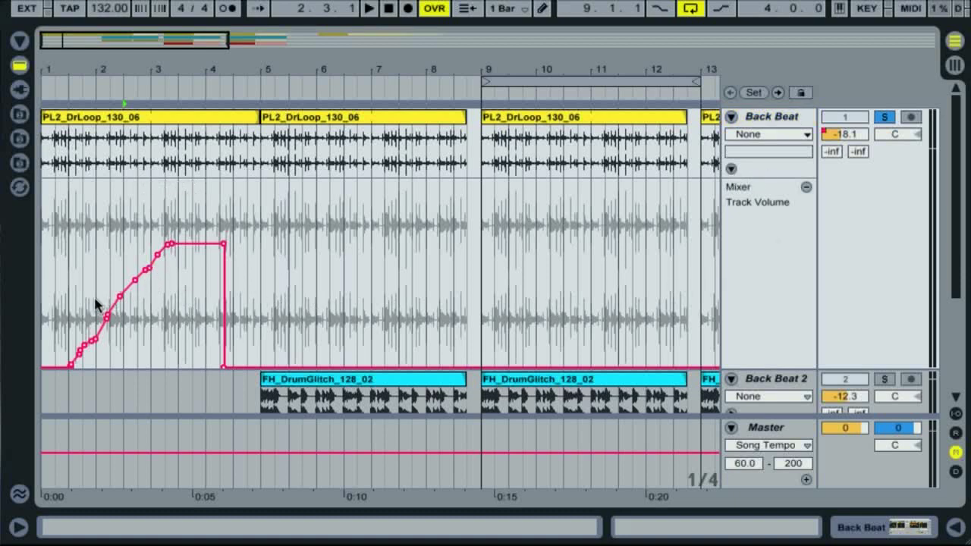
left_click(157, 255)
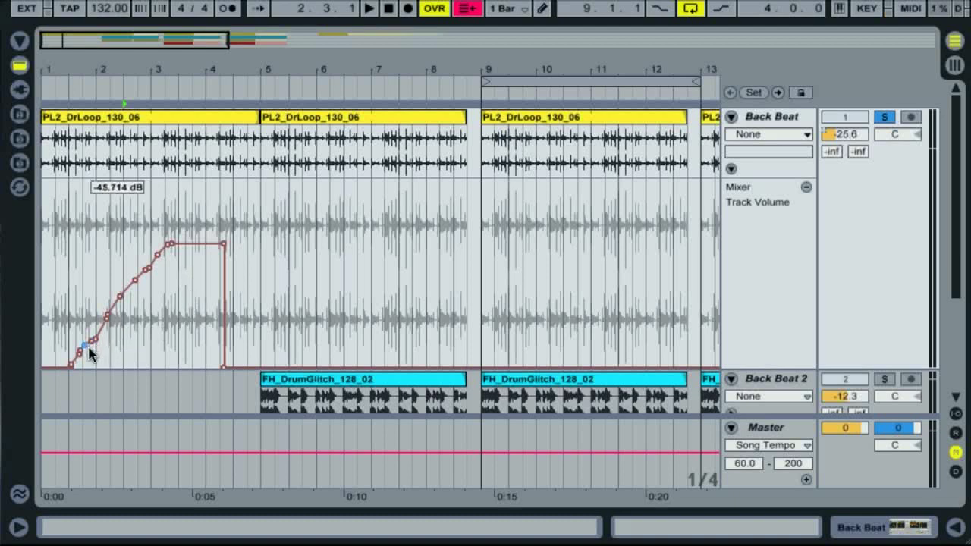
Re-enable automation so Back Beat follows its volume envelope.
key("Tab")
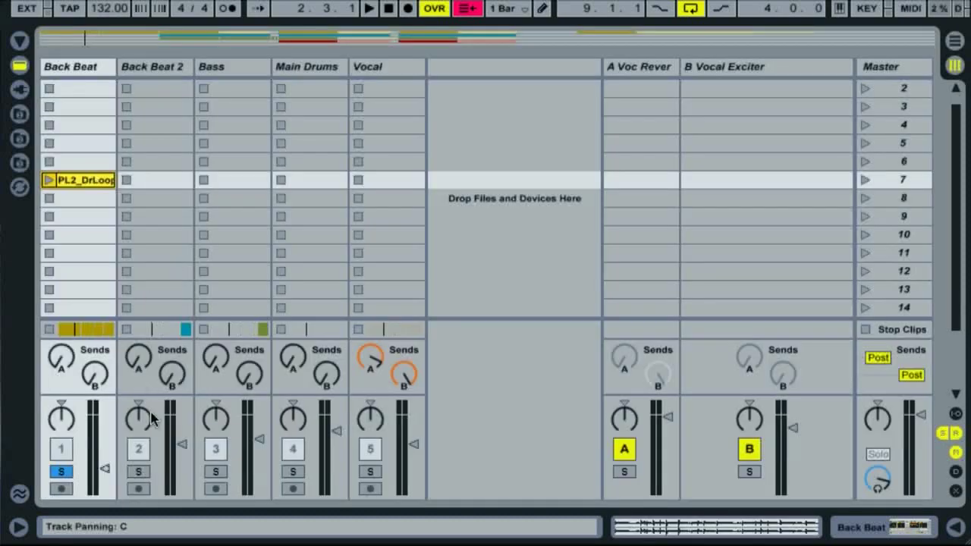
key("Tab")
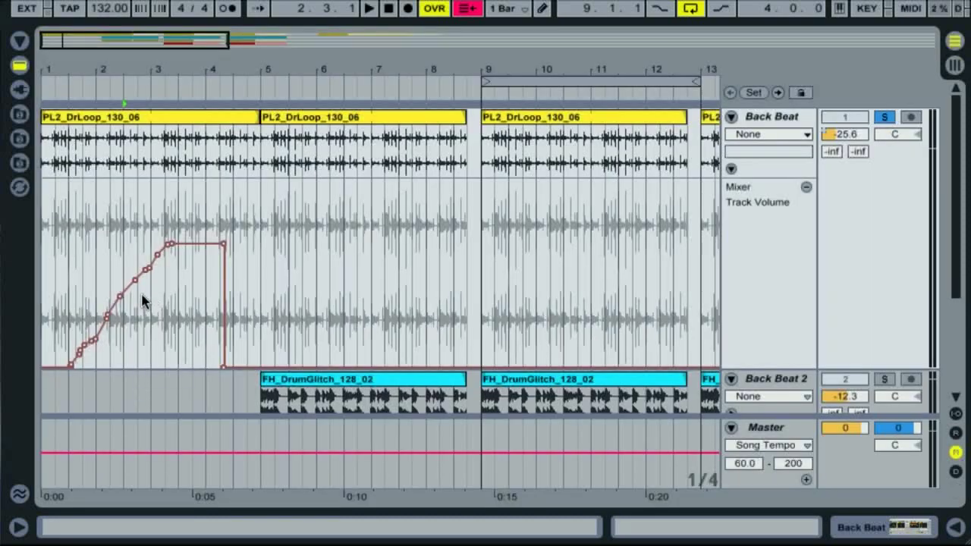
left_click(467, 14)
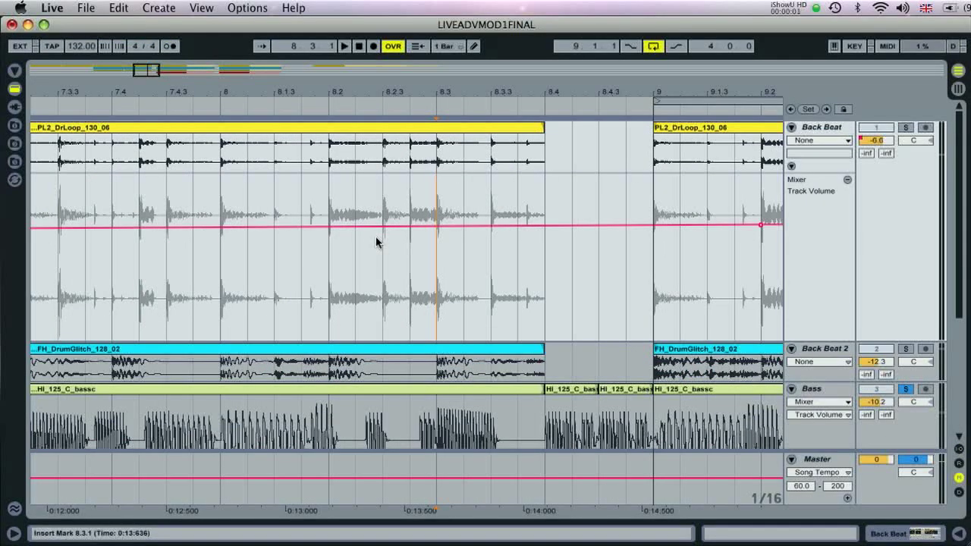
Add a Back Beat volume breakpoint near 8.3.2 at about -7.3 dB, then enable Draw Mode with the grid off.
key("super+b")
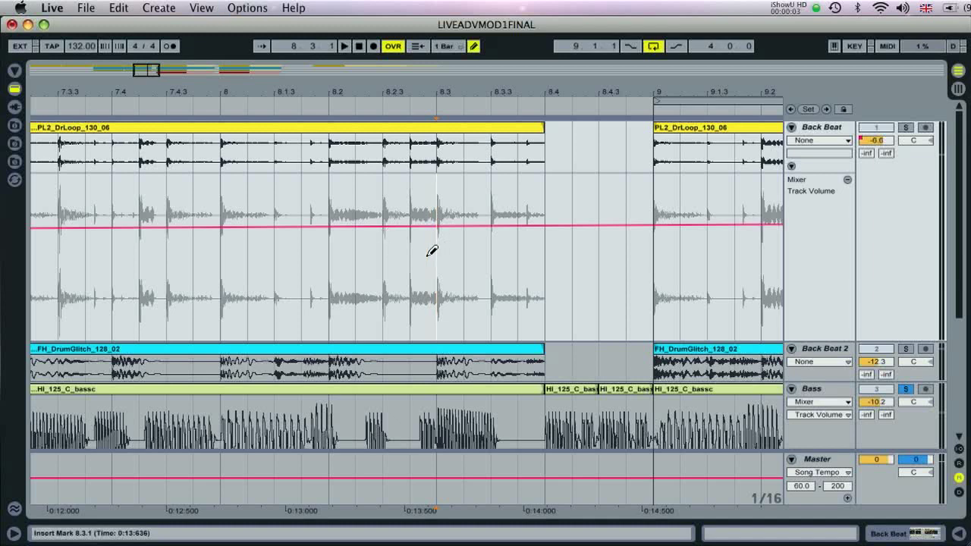
key("super+b")
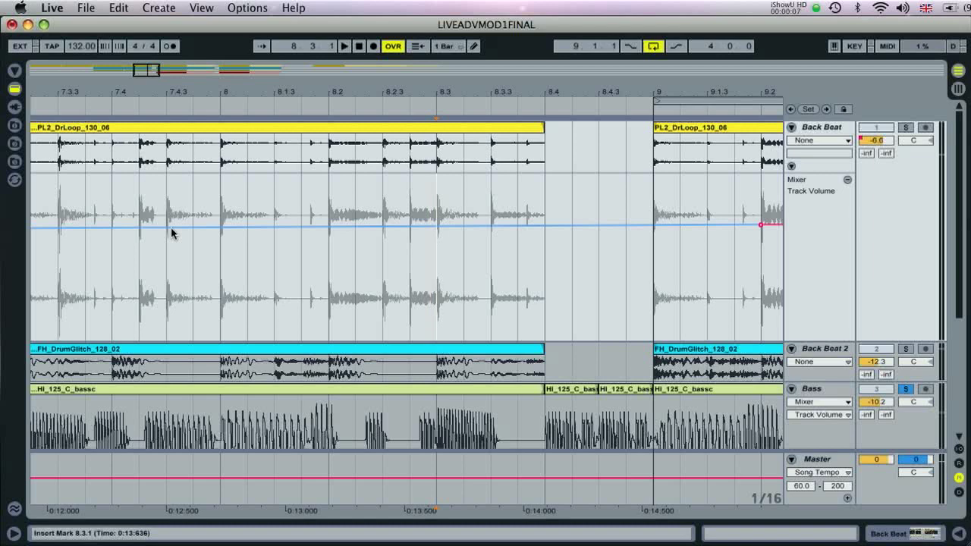
left_click(171, 228)
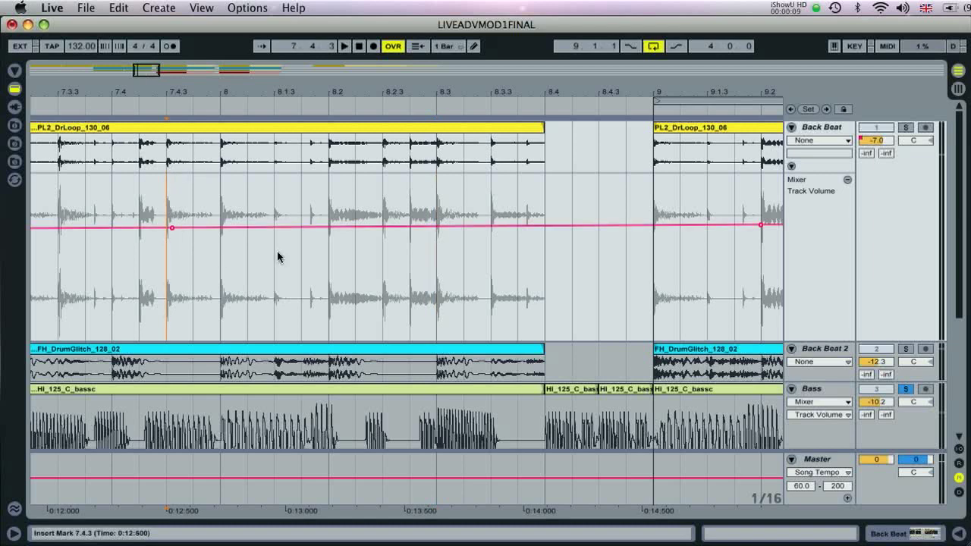
left_click(461, 226)
mouse_move(460, 225)
left_mouse_down()
mouse_move(461, 189)
mouse_move(463, 303)
mouse_move(463, 188)
mouse_move(466, 229)
left_mouse_up()
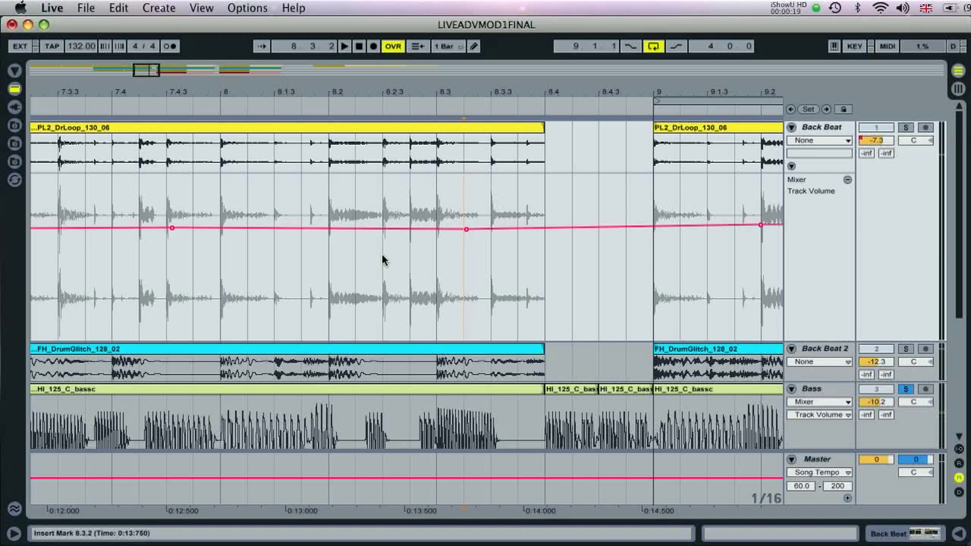
key("b")
key("super+4")
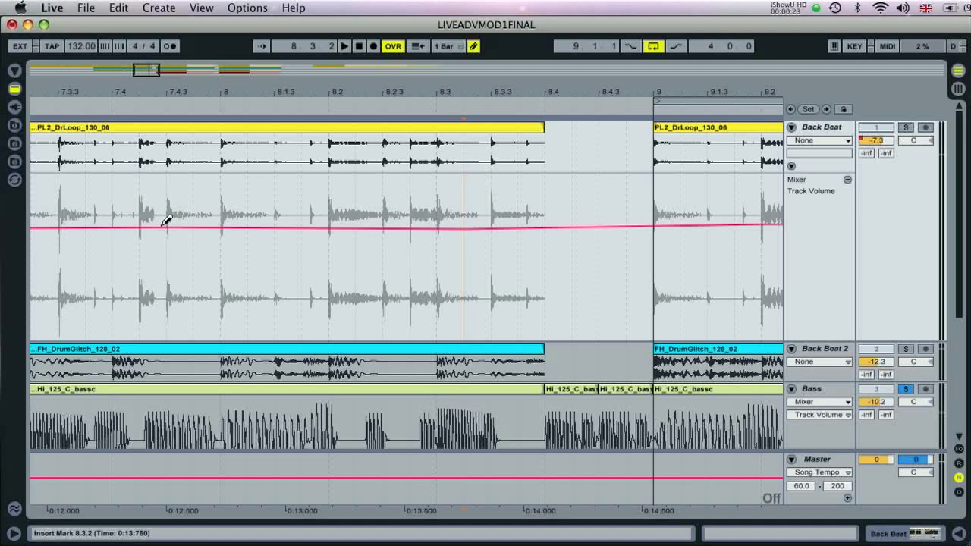
Draw wavy freehand volume on Back Beat across bars 7.4–8.4, plus flat 1/16-grid dips near bar 8.3.
mouse_move(166, 220)
left_mouse_down()
mouse_move(212, 224)
mouse_move(239, 241)
mouse_move(290, 240)
mouse_move(343, 212)
mouse_move(395, 245)
mouse_move(461, 252)
mouse_move(528, 191)
mouse_move(568, 190)
mouse_move(599, 217)
left_mouse_up()
key("super+4")
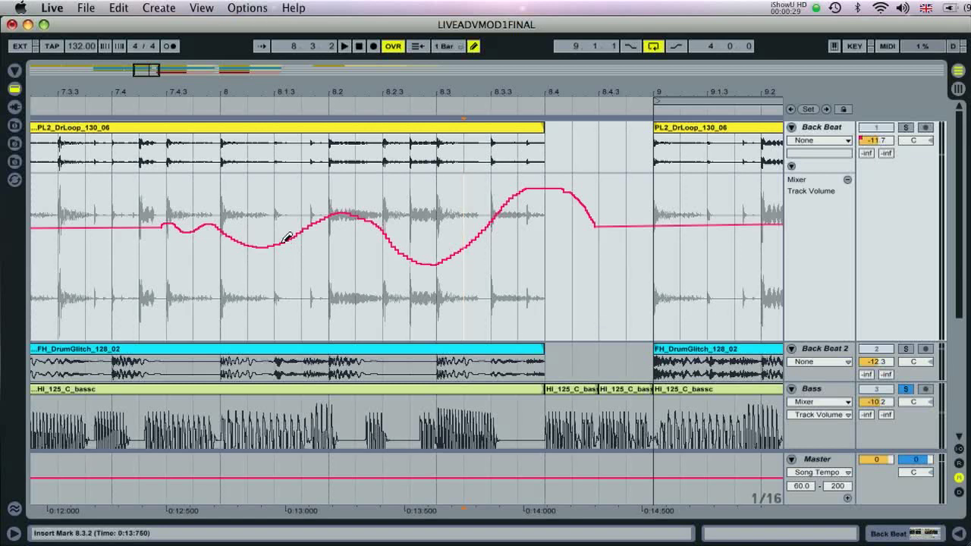
left_click(398, 239)
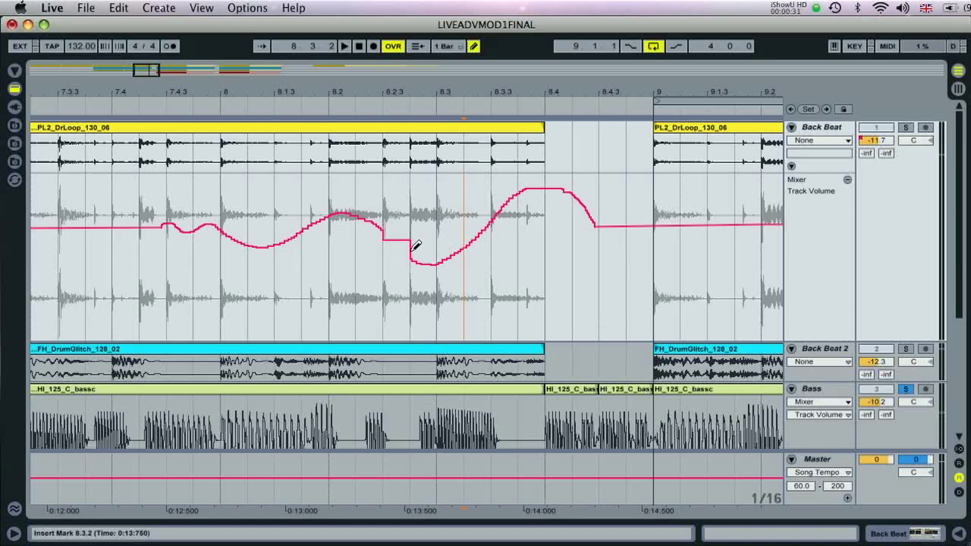
left_click(423, 277)
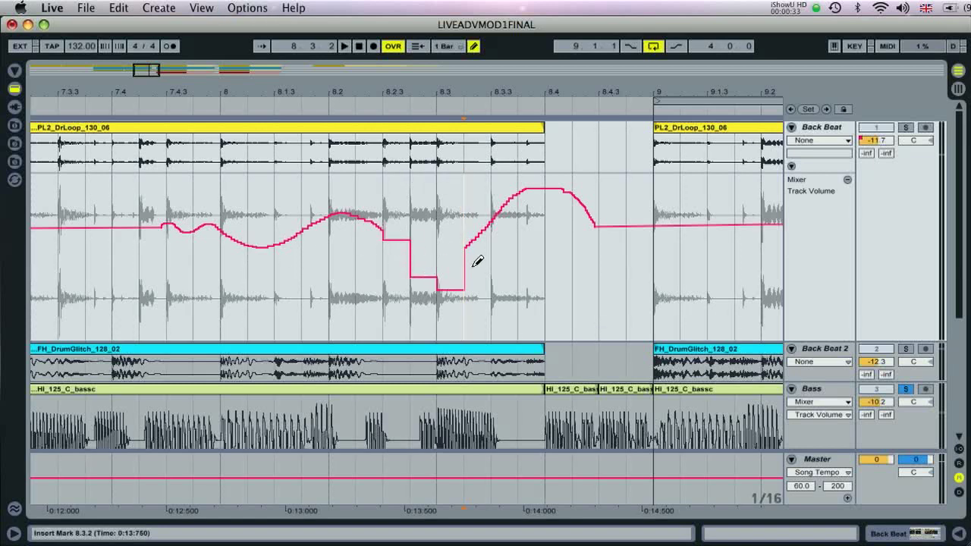
left_click_drag(477, 261, 511, 228)
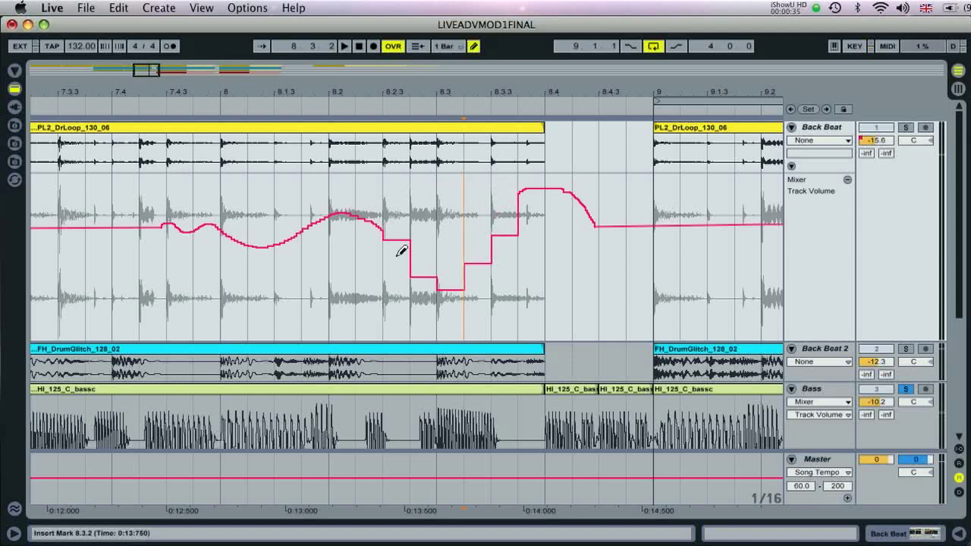
Fold the Back Beat lane and add an Auto Filter to the Bass track.
left_click(793, 168)
left_click(819, 220)
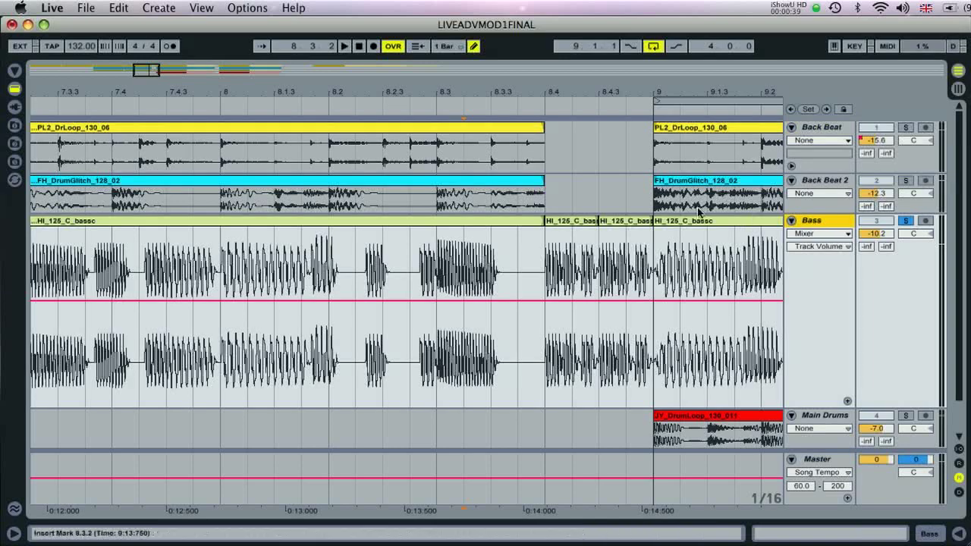
left_click(15, 71)
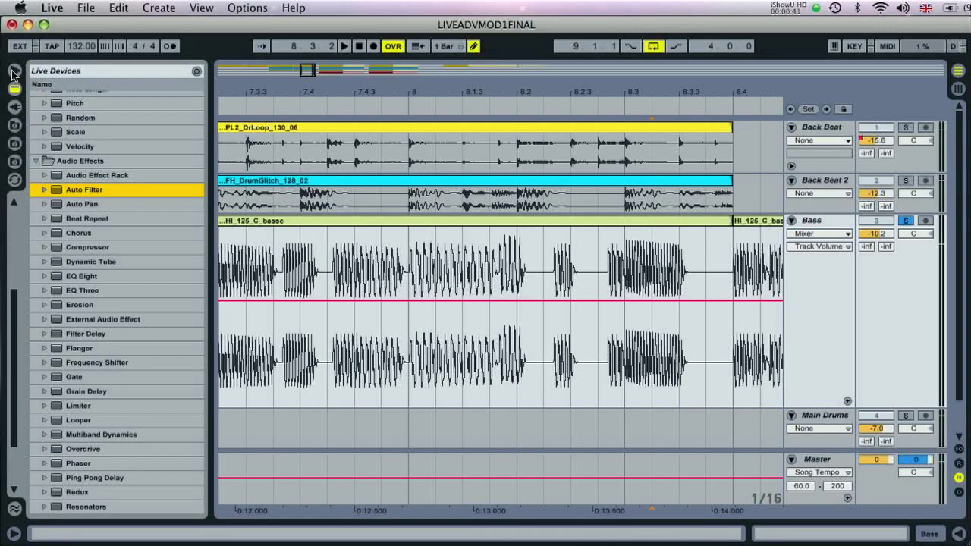
double_click(79, 190)
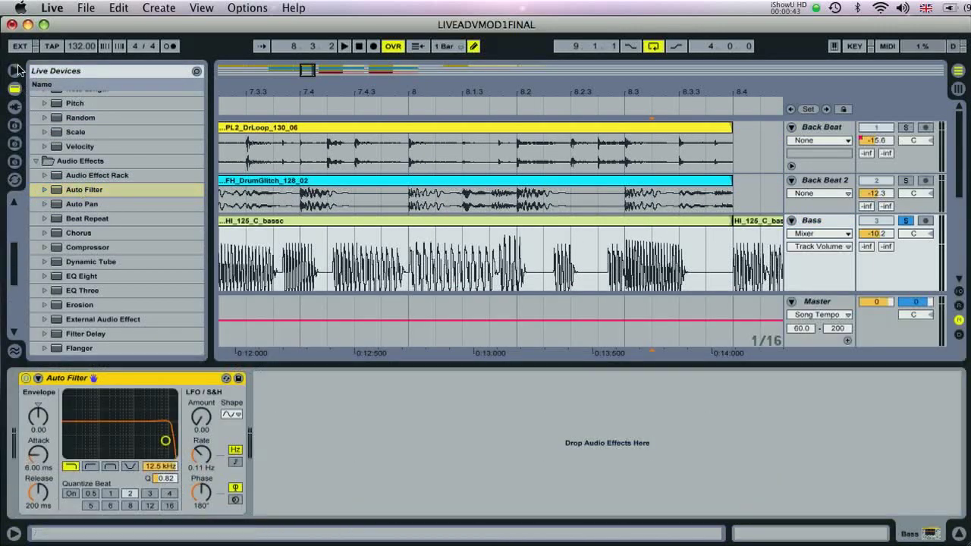
left_click(14, 72)
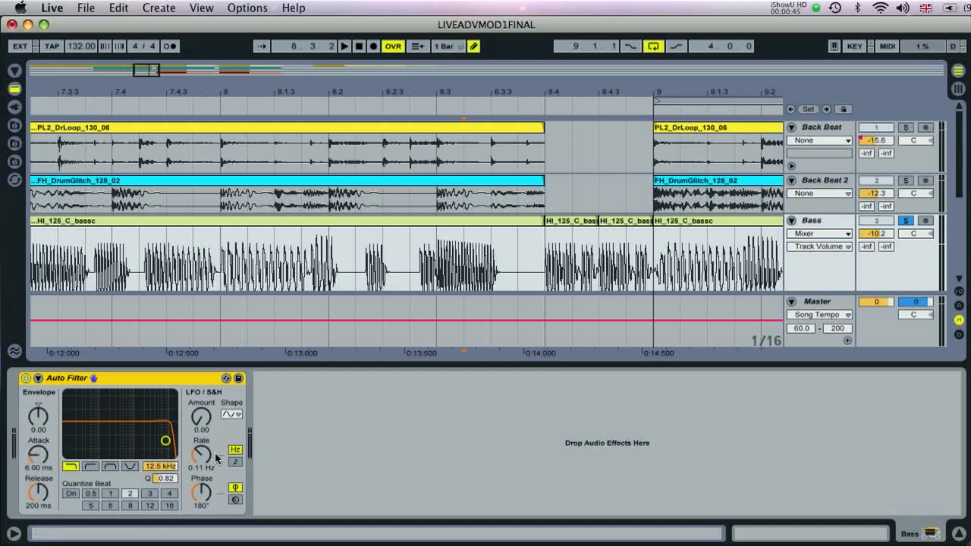
Lower the Auto Filter cutoff frequency to 26.0 Hz.
mouse_move(160, 472)
left_mouse_down()
mouse_move(160, 490)
mouse_move(160, 472)
mouse_move(172, 467)
left_mouse_up()
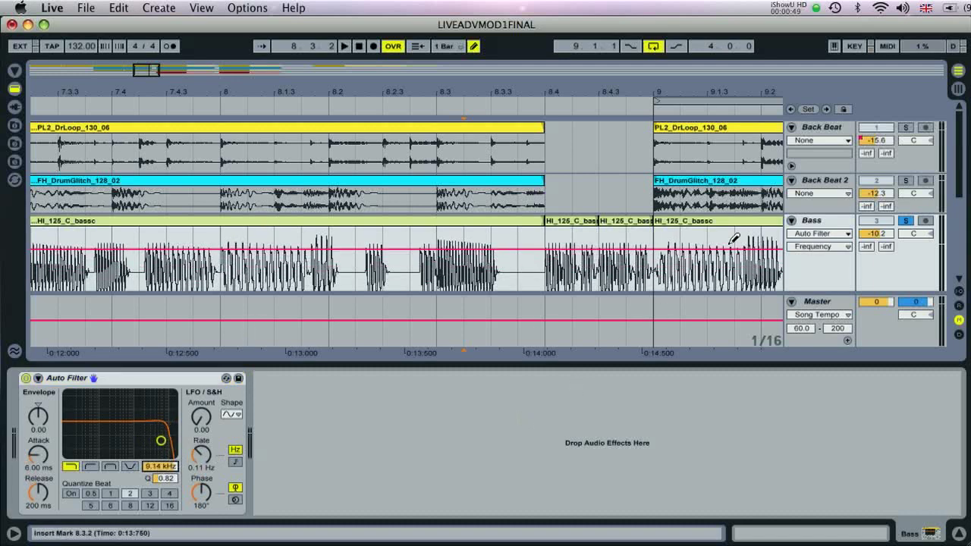
left_click_drag(166, 471, 167, 501)
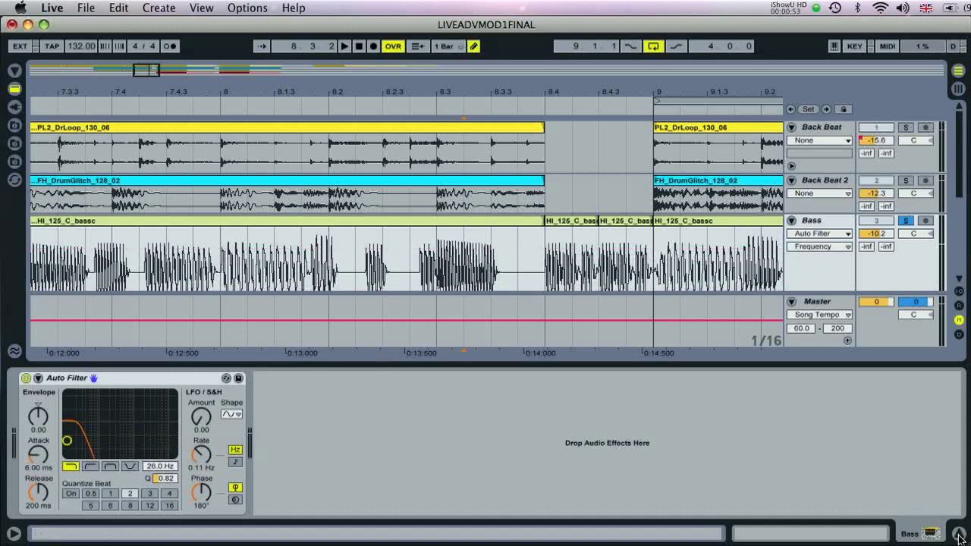
left_click(960, 533)
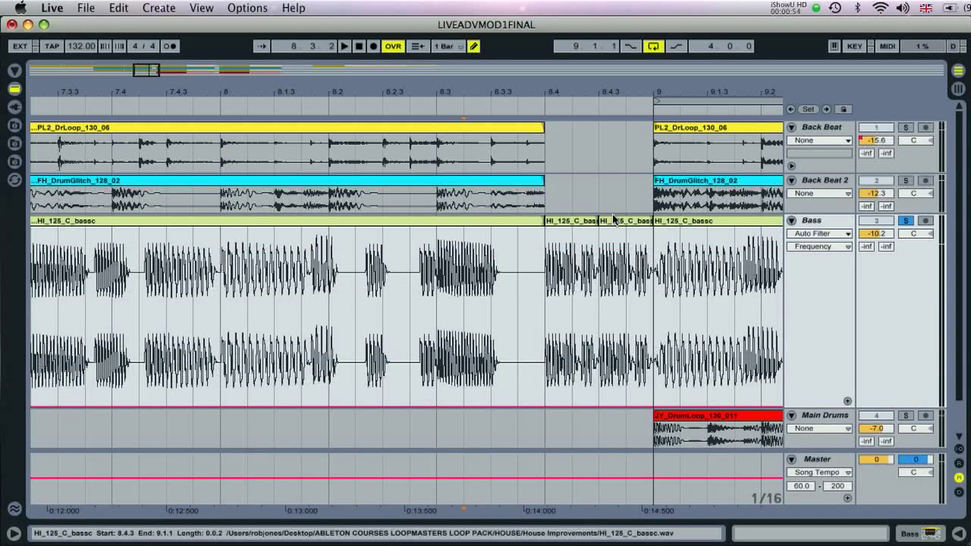
Set a 1/4 grid and draw four rising Frequency steps on Bass from bar 8 to 9.
left_click(450, 91)
key("super+2")
key("super+2")
key("super+1")
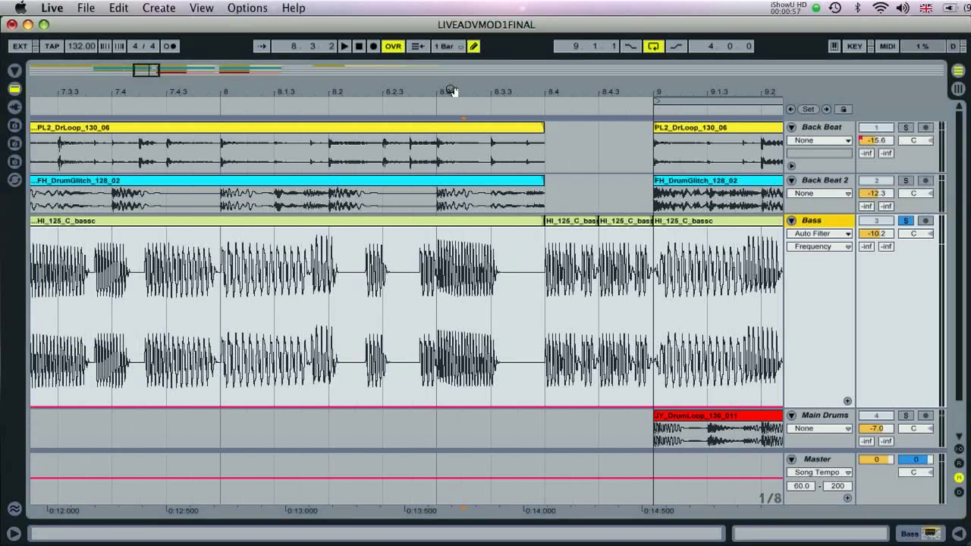
key("super+2")
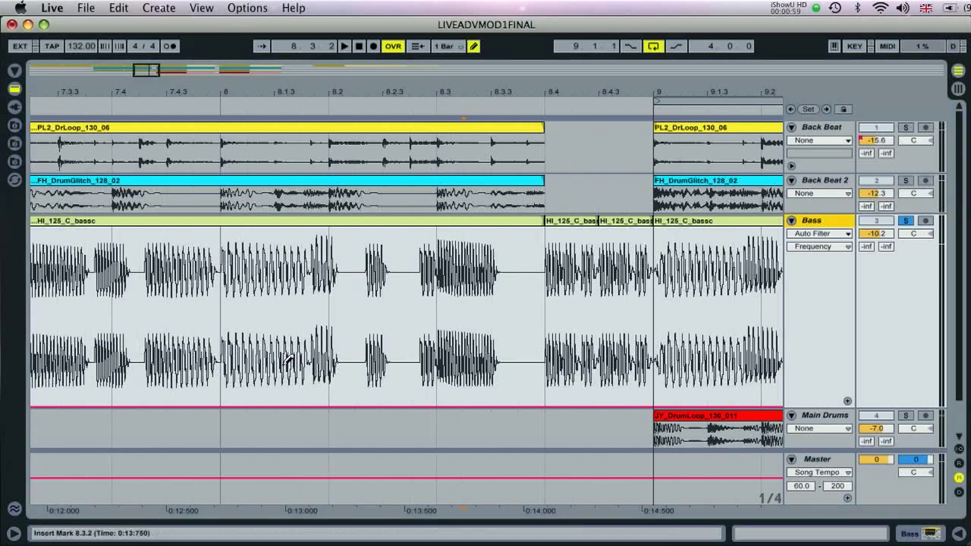
left_click(260, 393)
left_click(361, 372)
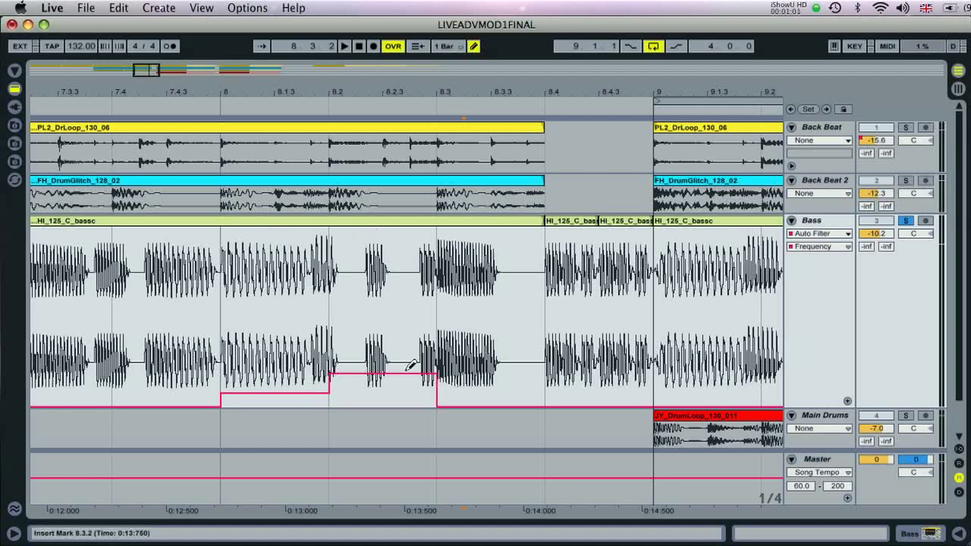
left_click(480, 347)
left_click(616, 321)
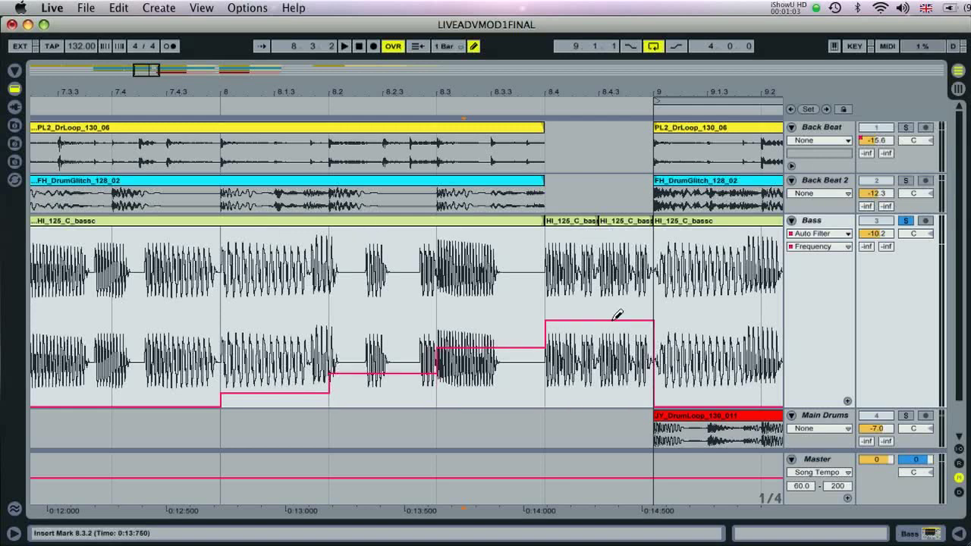
Turn off draw mode and play from bar 7.4.1 to audition the filter steps, then stop.
key("super+b")
left_click(124, 322)
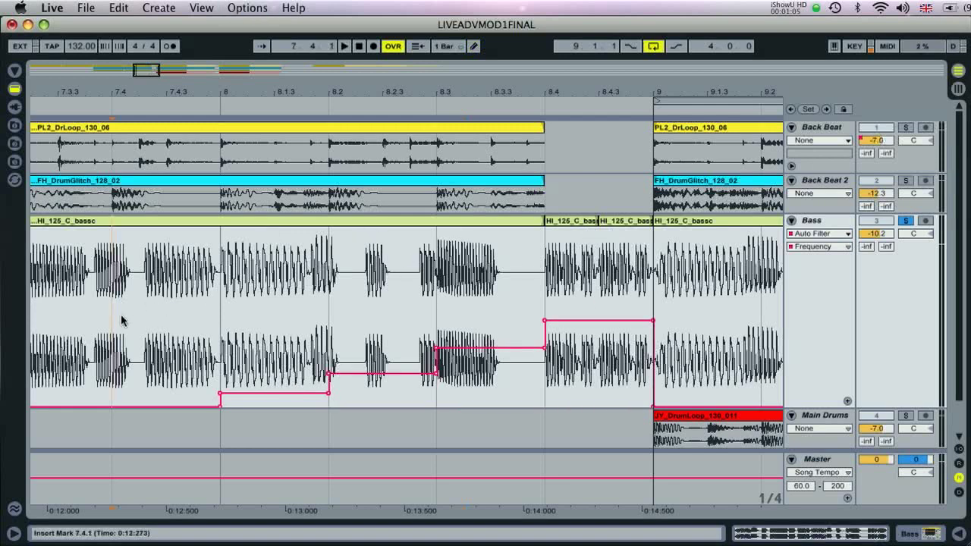
key("space")
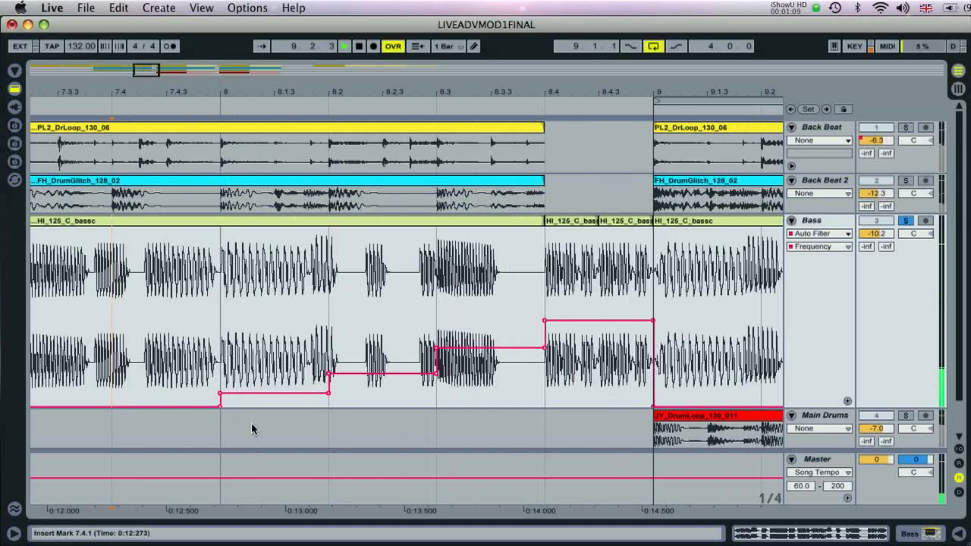
key("space")
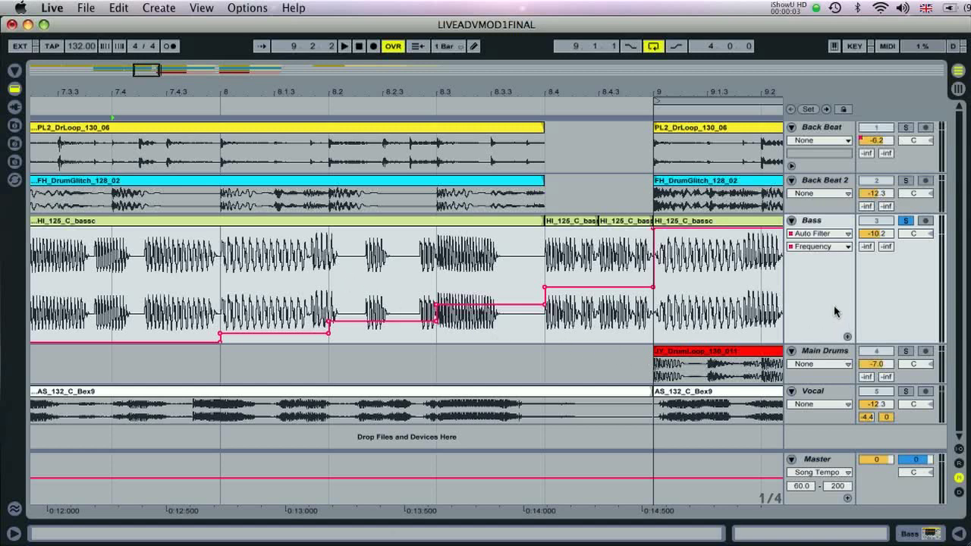
left_click(818, 235)
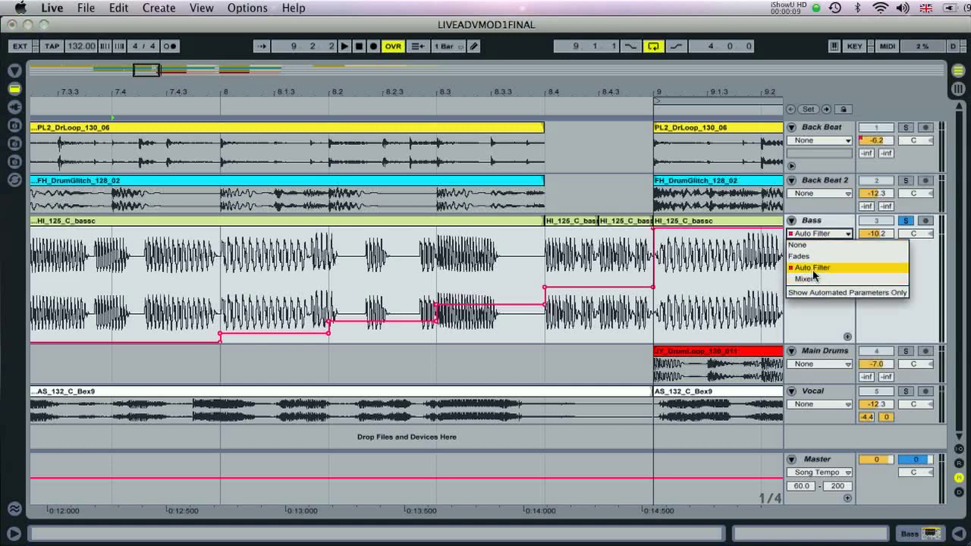
Move the Auto Filter Frequency envelope into its own Bass lane and make it taller.
left_click(813, 267)
left_click(817, 248)
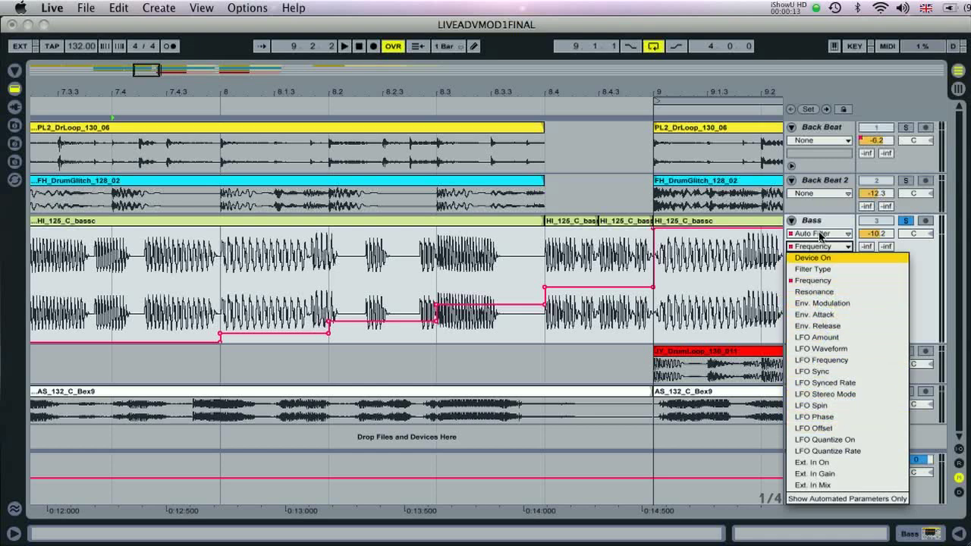
left_click(822, 224)
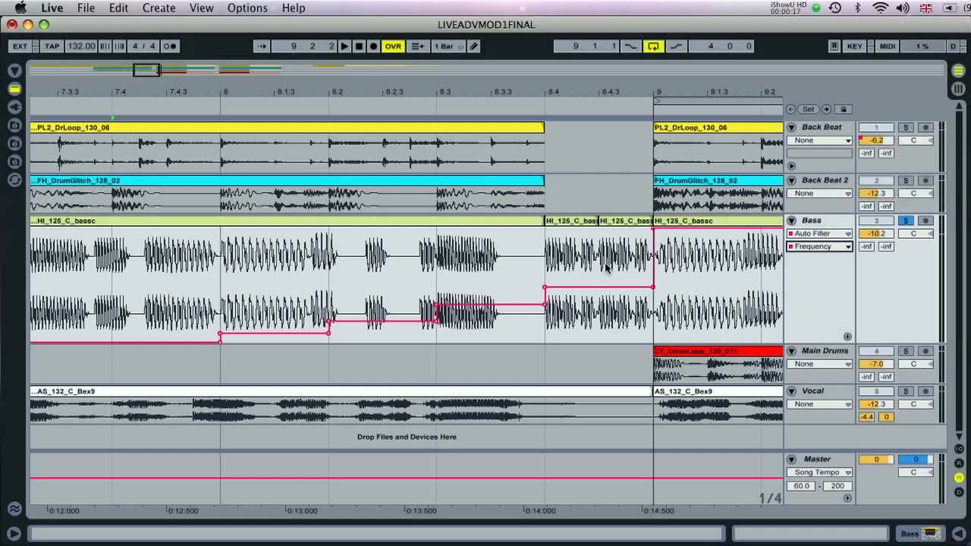
left_click(847, 338)
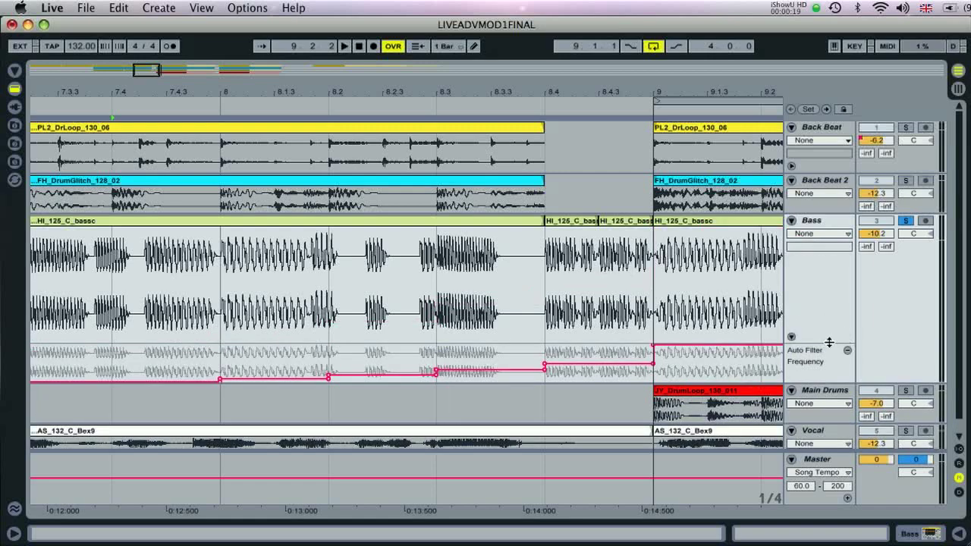
left_click_drag(820, 345, 811, 267)
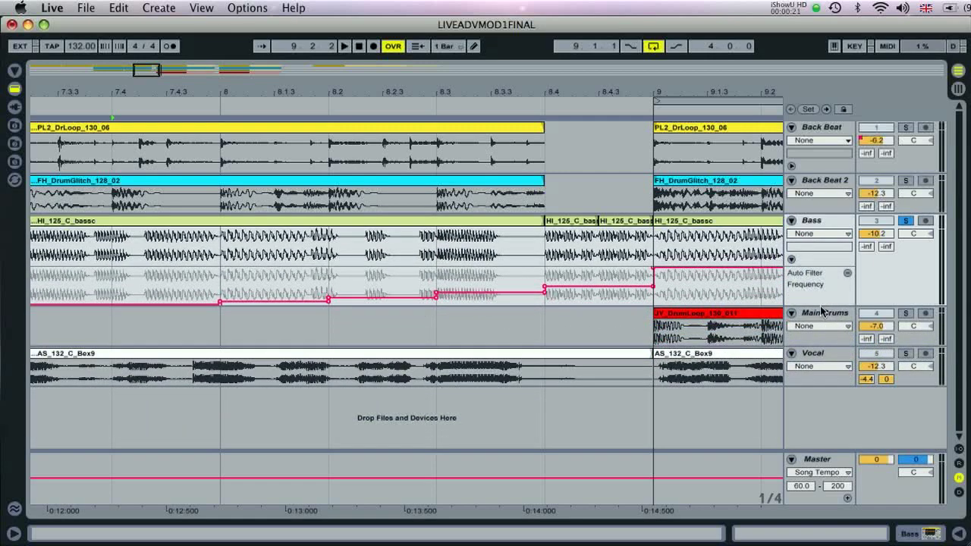
left_click_drag(822, 311, 823, 375)
Add a separate Auto Filter Resonance automation lane to Bass and enlarge it.
left_click(826, 226)
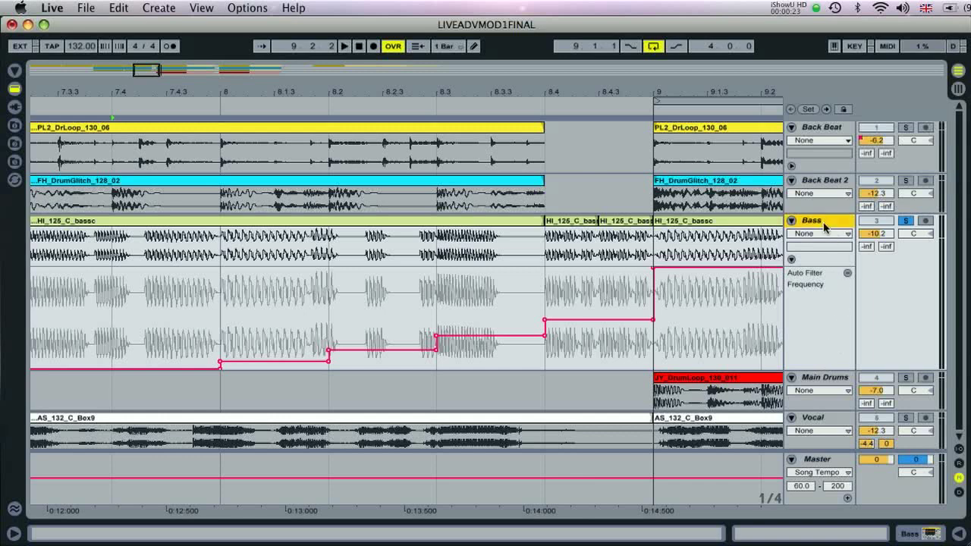
left_click(817, 234)
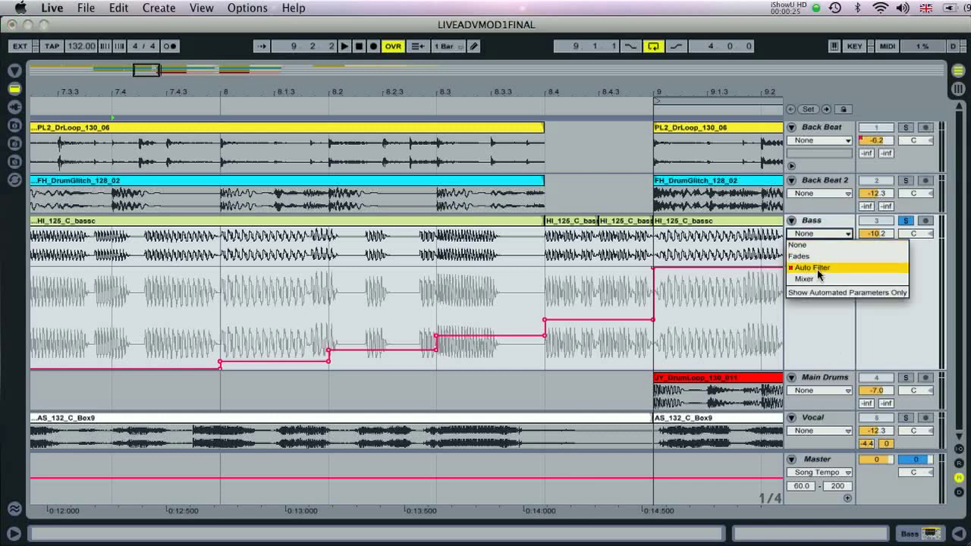
left_click(817, 268)
left_click(819, 247)
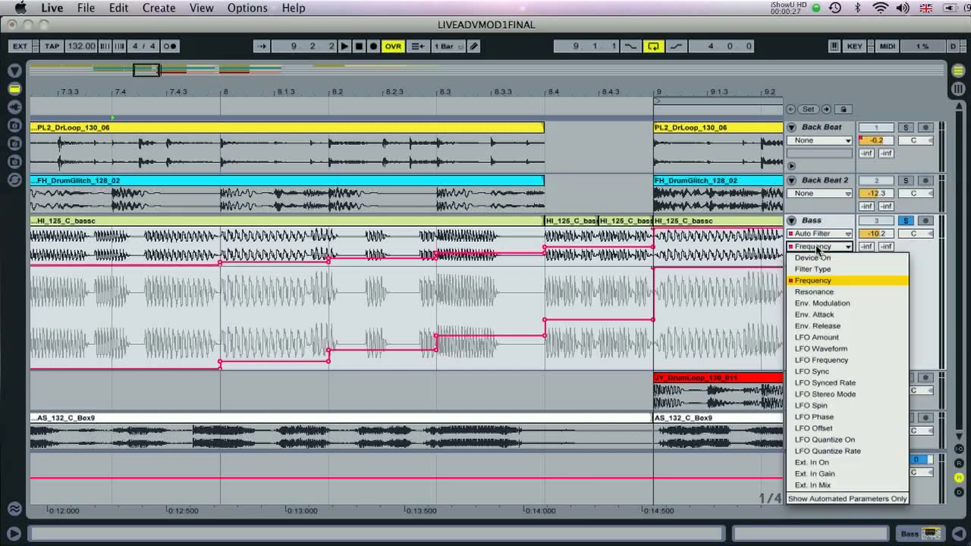
left_click(821, 292)
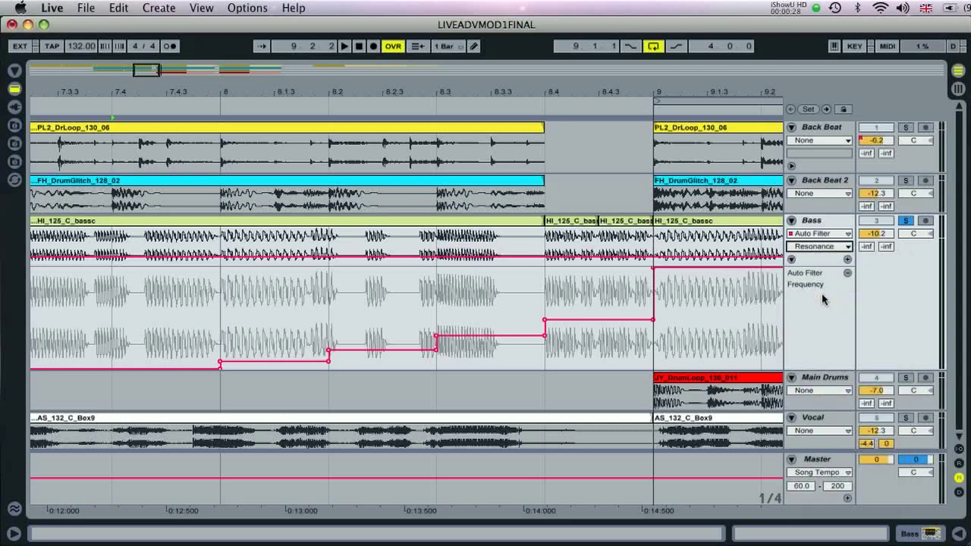
left_click(848, 260)
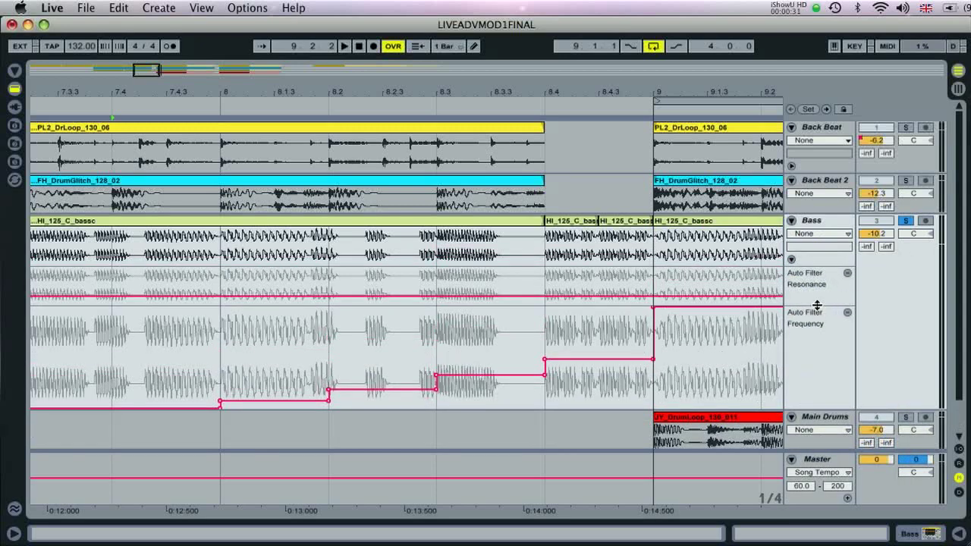
left_click_drag(817, 305, 815, 347)
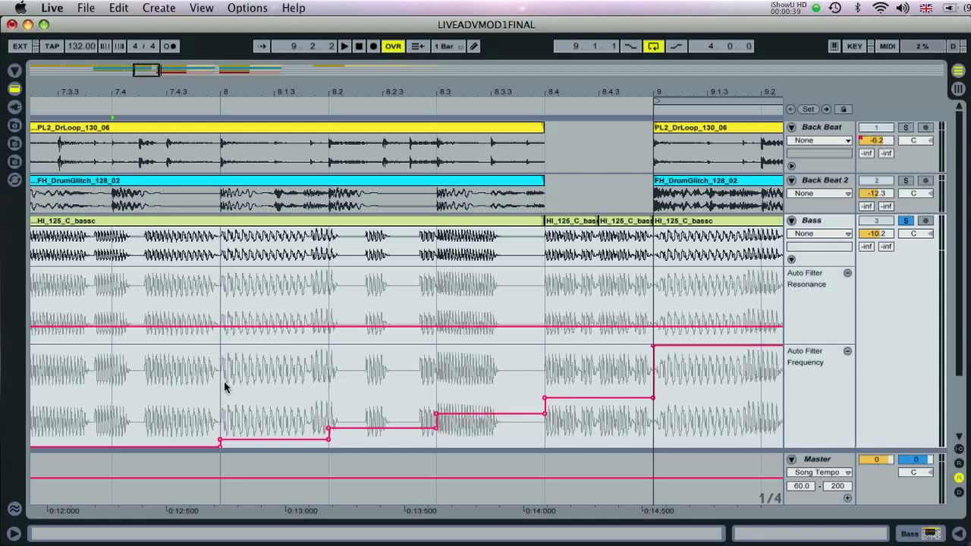
left_click(288, 388)
Copy the bar 8 Frequency steps into the Resonance lane starting at 8.1.1.
left_click_drag(288, 382, 626, 386)
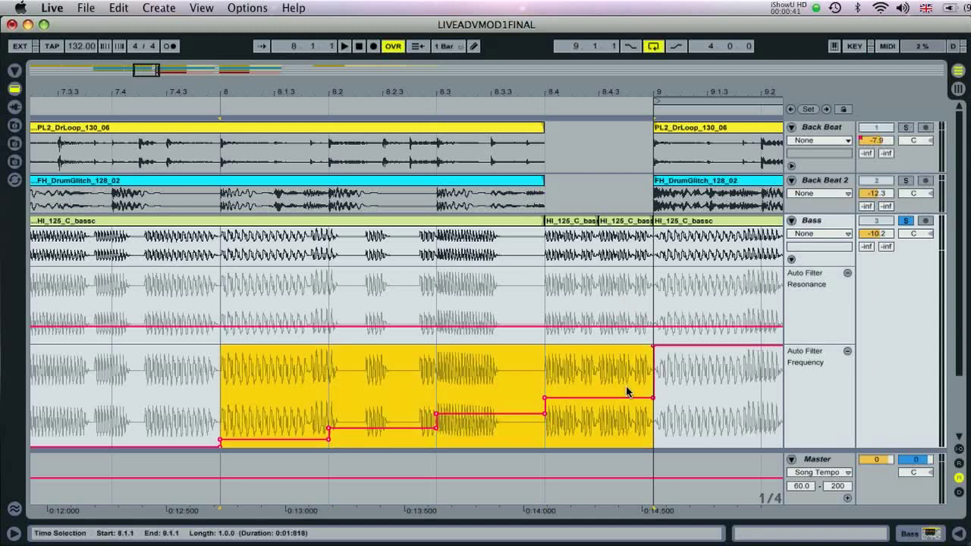
left_click(220, 292)
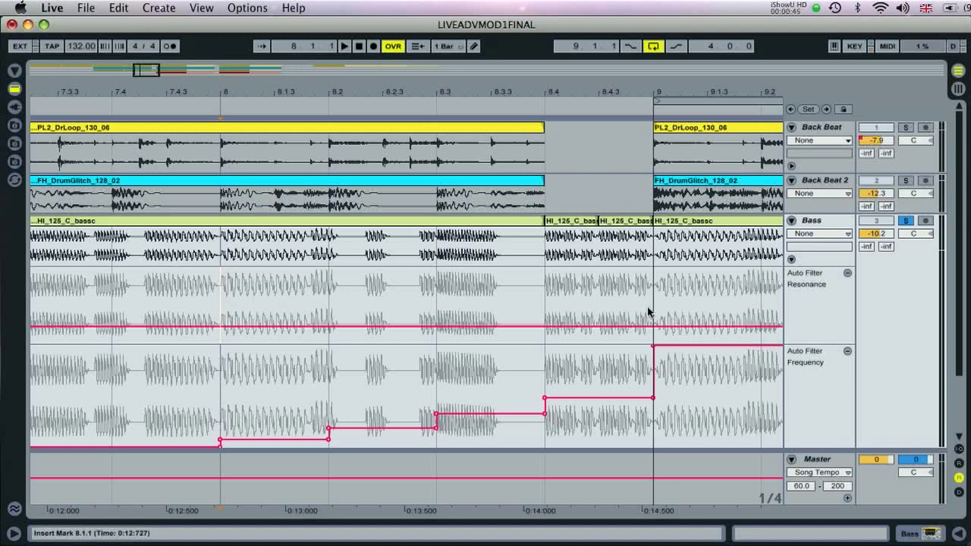
key("super+v")
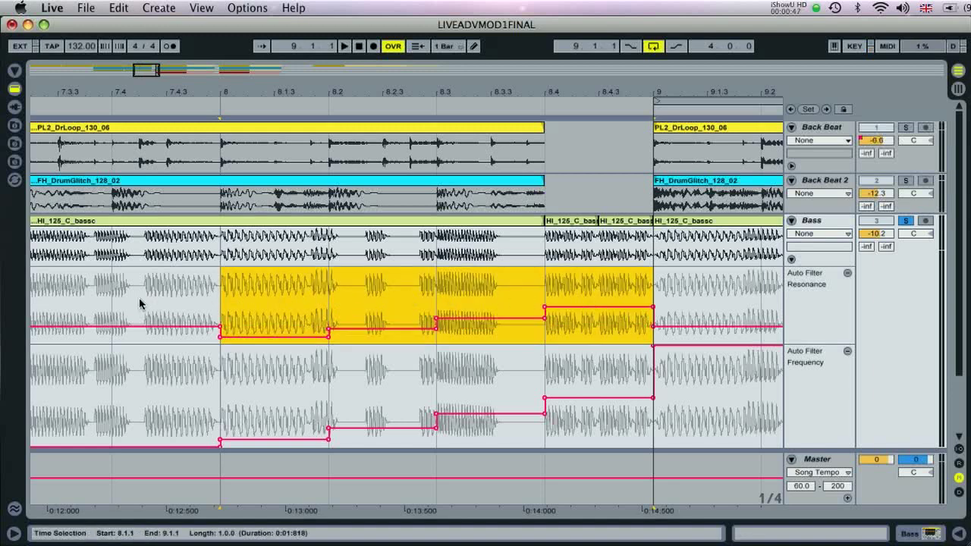
Show the Bass Auto Filter device and play back from bar 7.4.
left_click(115, 303)
double_click(818, 220)
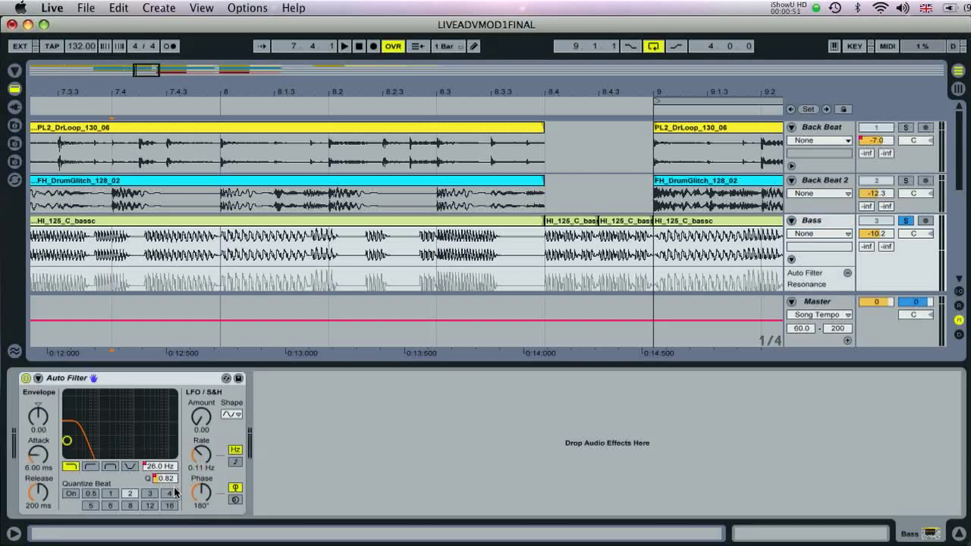
key("space")
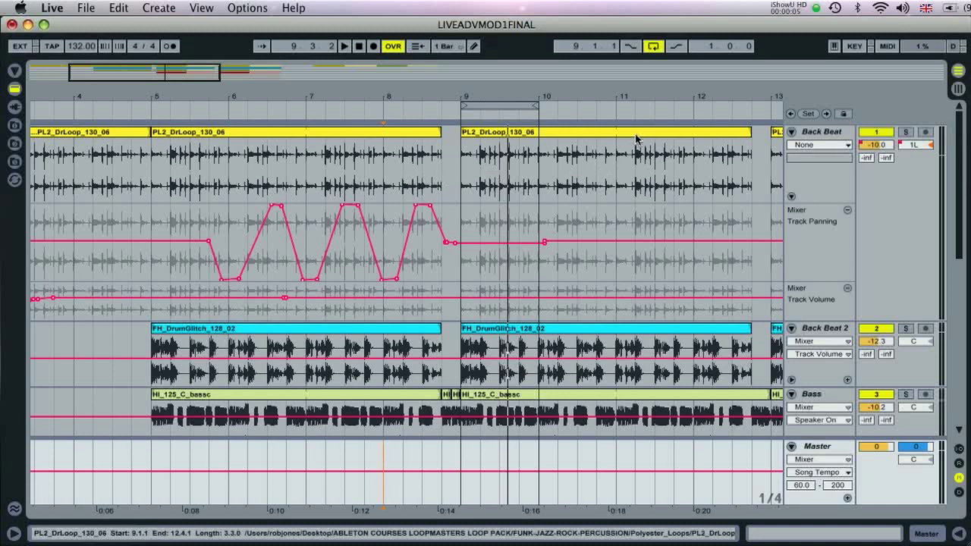
Set the loop brace to bars 7–8 and enable punch-in and punch-out.
left_click(503, 105)
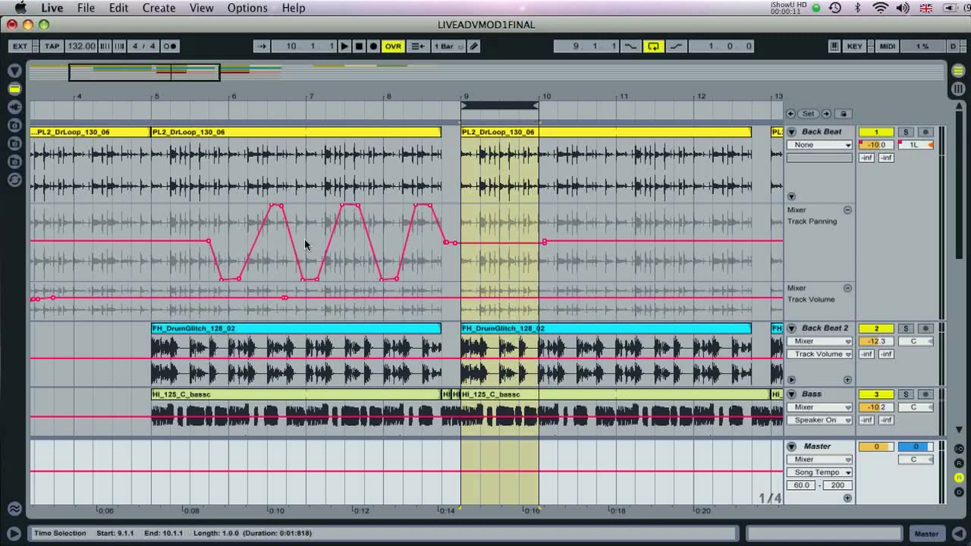
left_click_drag(519, 105, 362, 108)
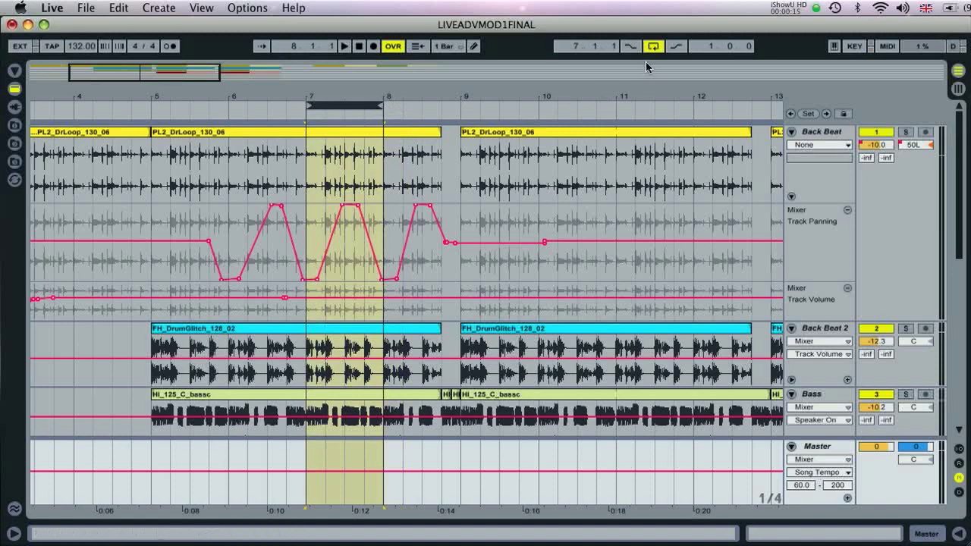
left_click(630, 46)
left_click(677, 46)
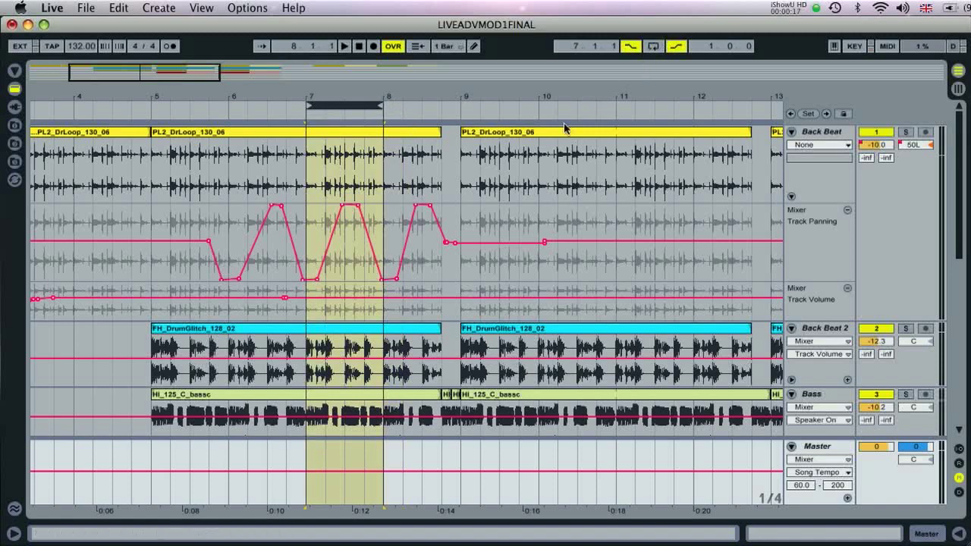
Punch-record new Back Beat panning from bar 6.3.1, then enlarge the Master track.
left_click(267, 255)
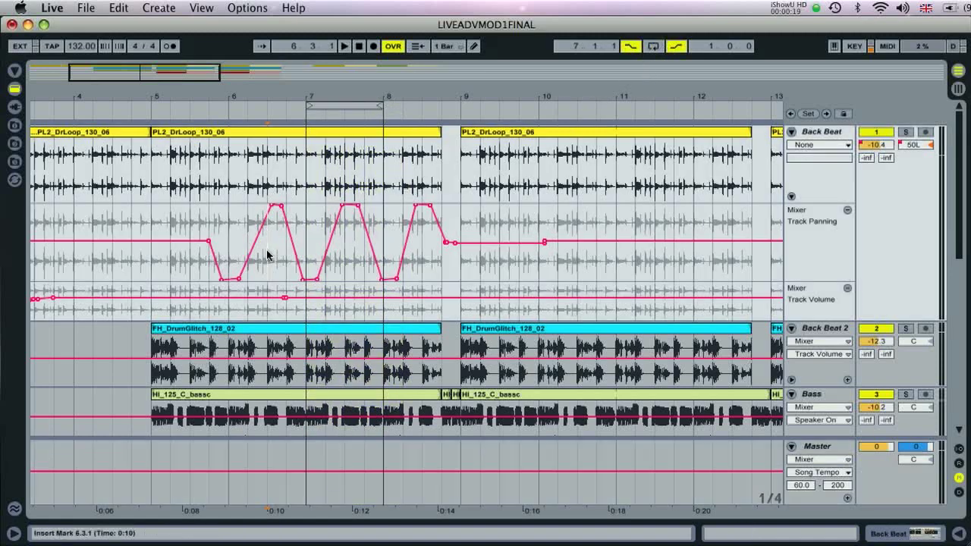
left_click(372, 47)
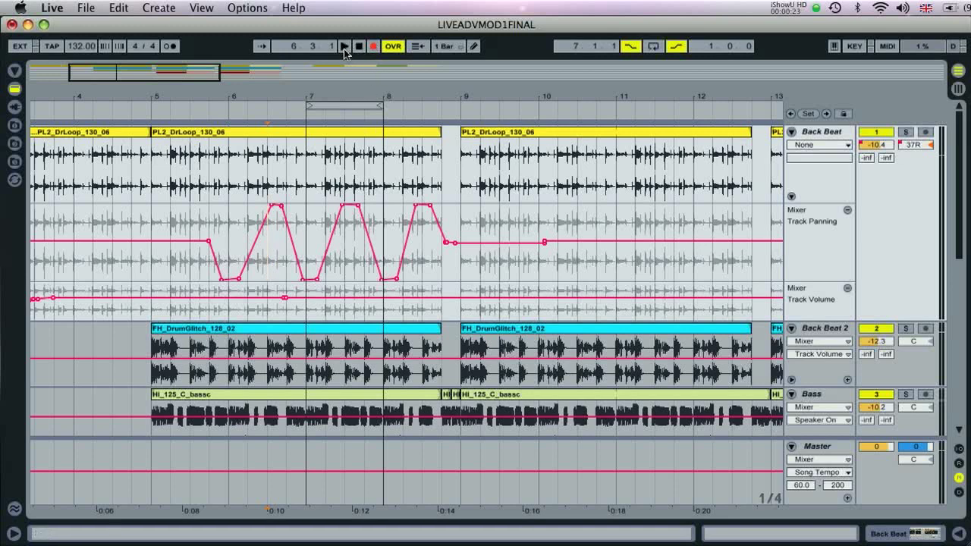
left_click(344, 47)
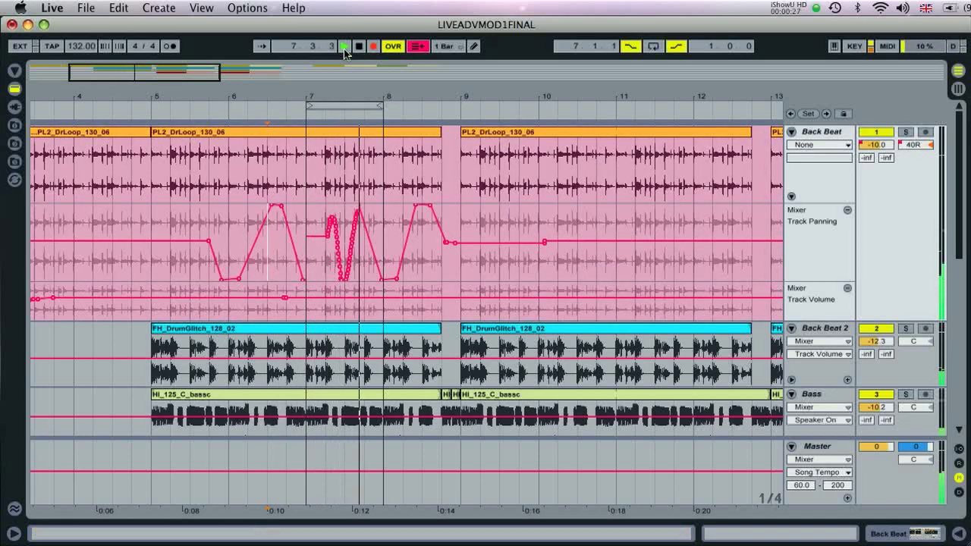
key("space")
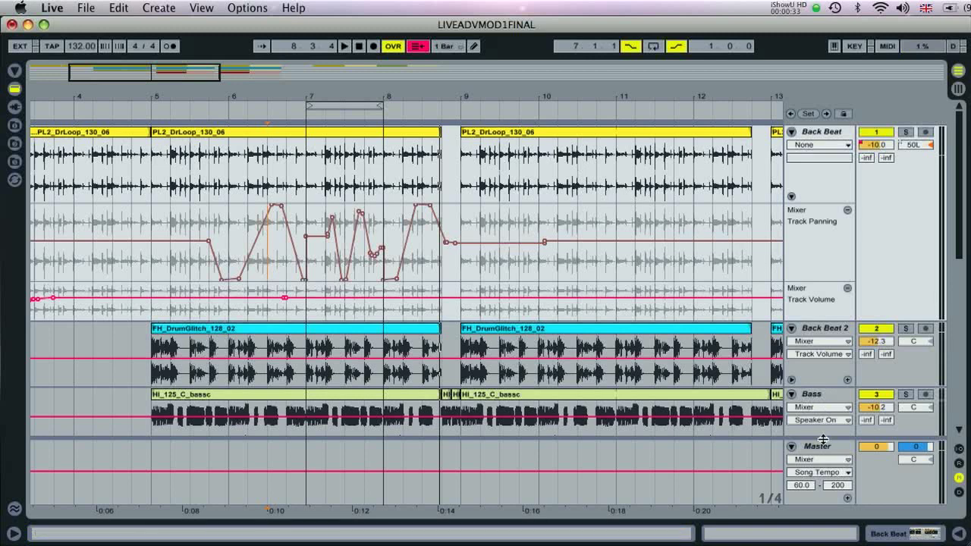
left_click_drag(822, 439, 812, 215)
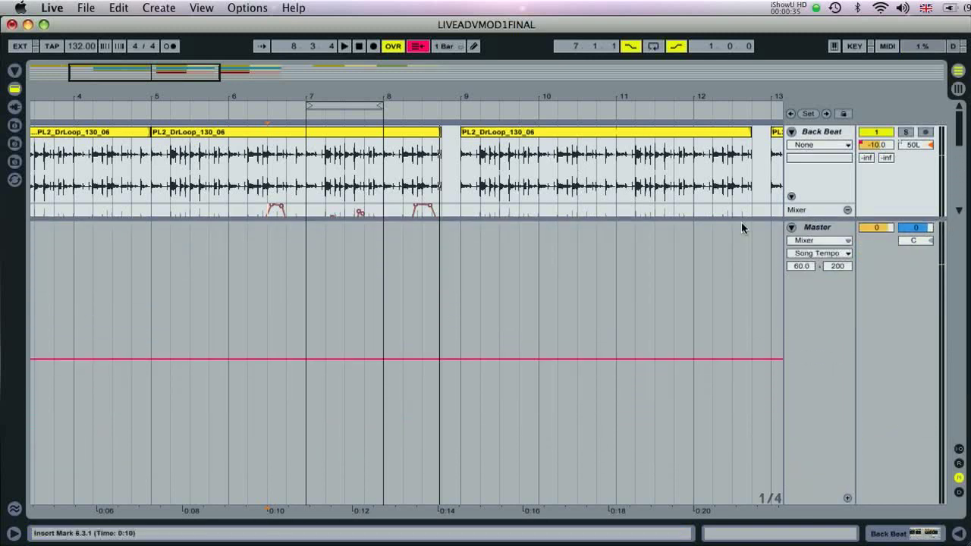
key("super+b")
left_click_drag(429, 389, 455, 436)
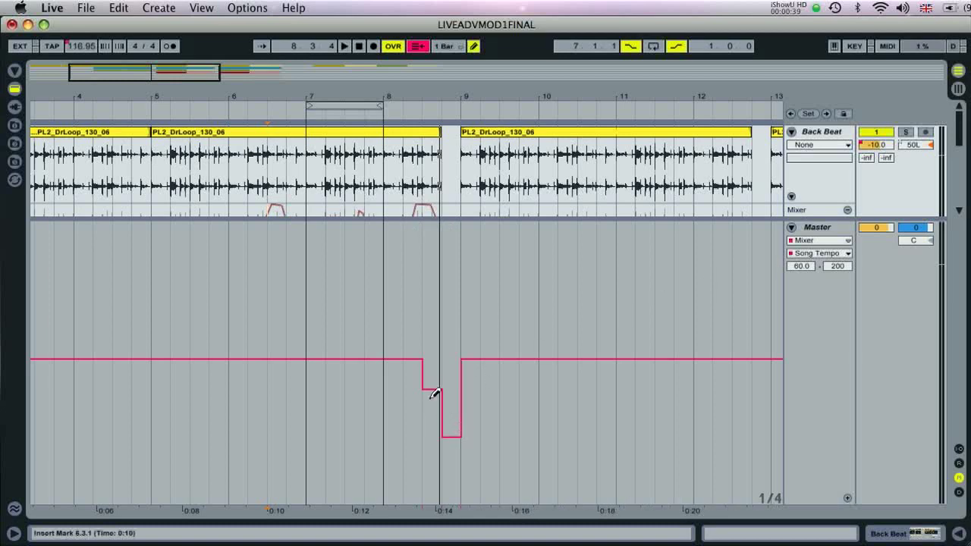
key("super+b")
left_click(386, 316)
key("space")
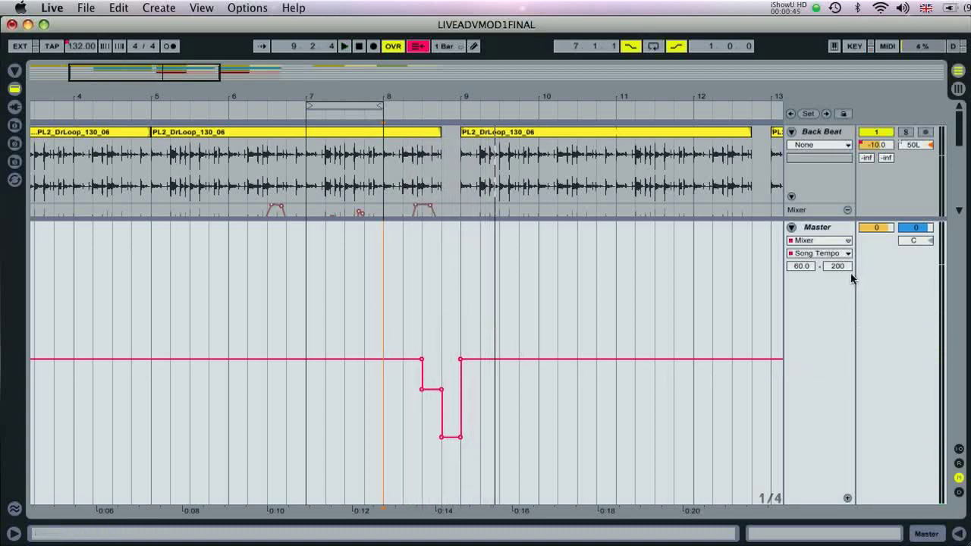
left_click(826, 254)
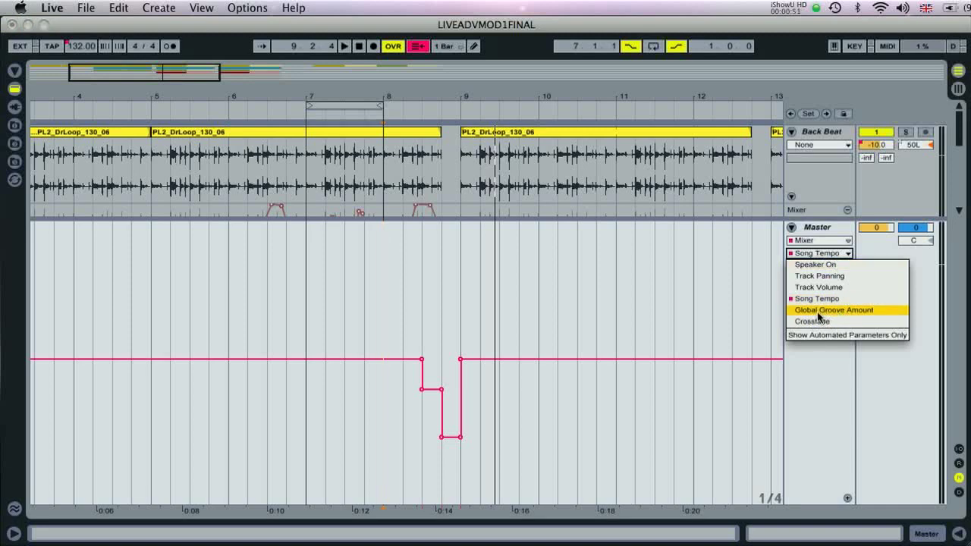
left_click(828, 382)
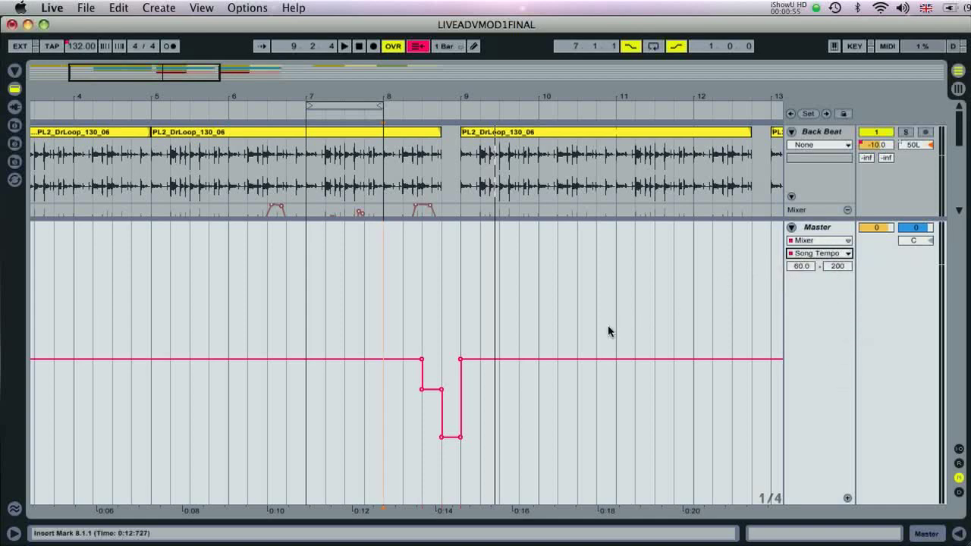
key("super+z")
key("super+z")
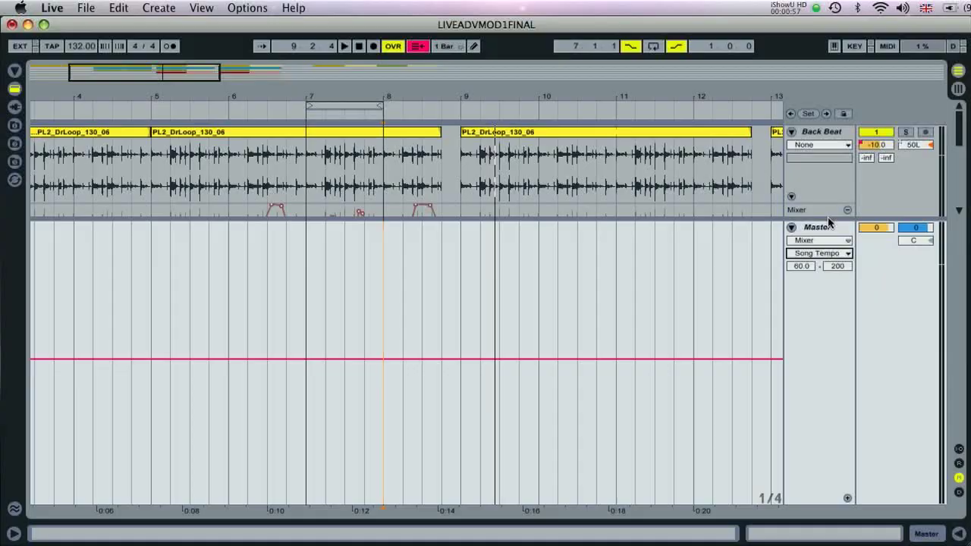